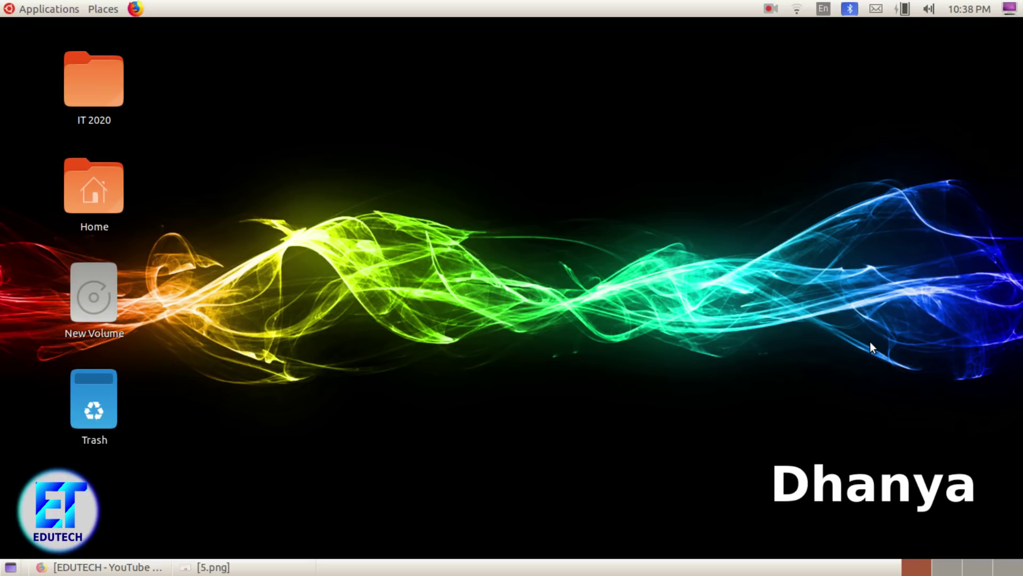
Step: Switch back to the 5.png task image window with Alt+Tab
key("alt+Tab")
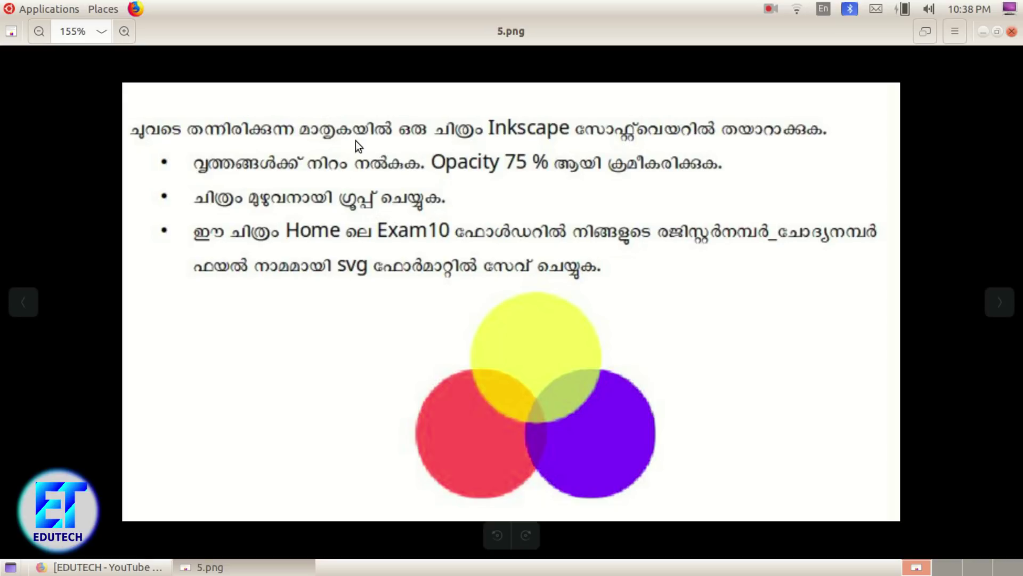
Step: After reading the three-circle task, open the Applications menu in the top panel
left_click(51, 10)
Step: Launch Inkscape from the Graphics menu and draw a red ellipse near the page centre
mouse_move(67, 120)
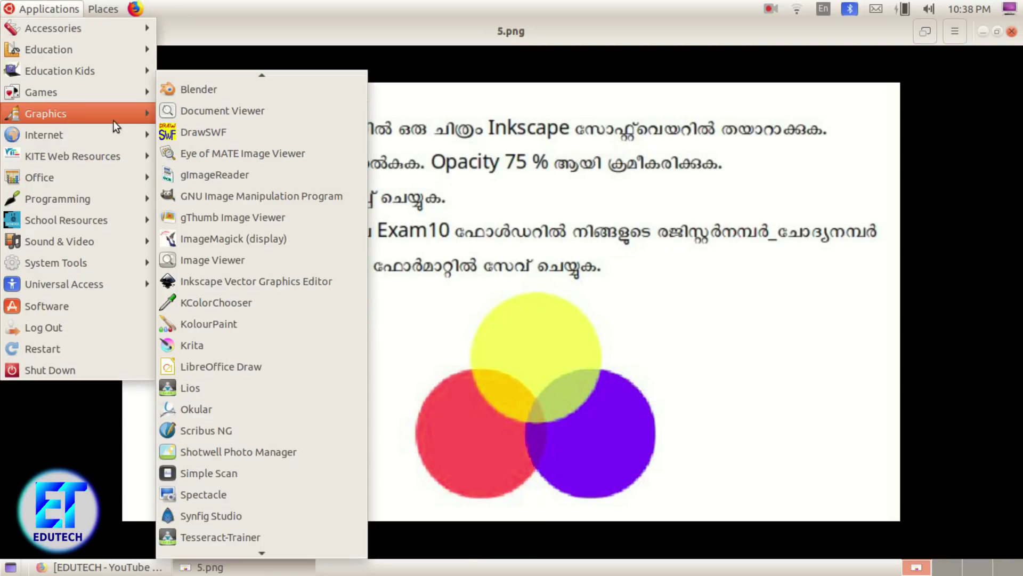
left_click(229, 280)
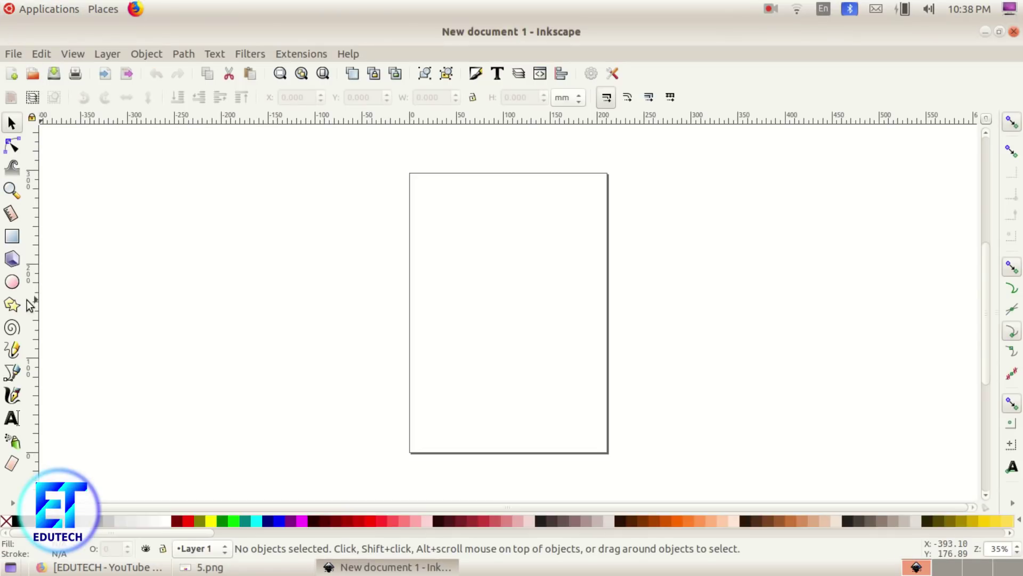
left_click(14, 284)
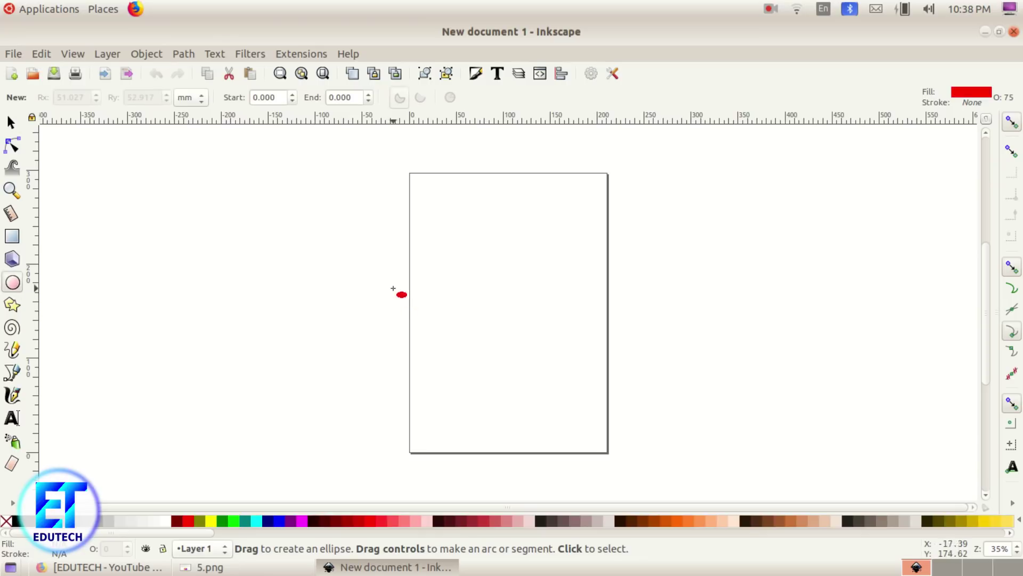
left_click_drag(459, 273, 561, 384)
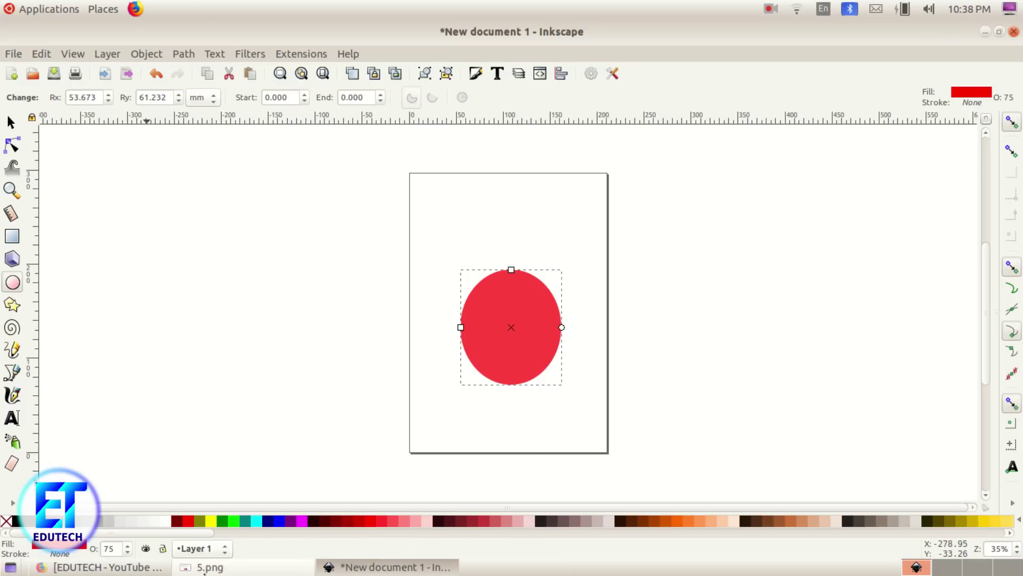
left_click(202, 566)
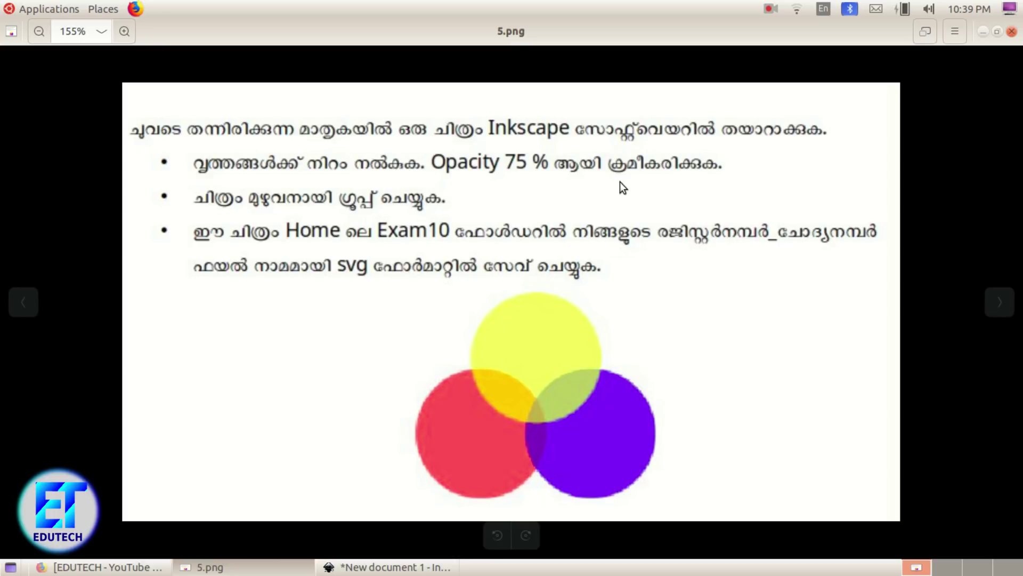
Step: Set the red ellipse's opacity to 75 in the Fill and Stroke dialog
left_click(352, 566)
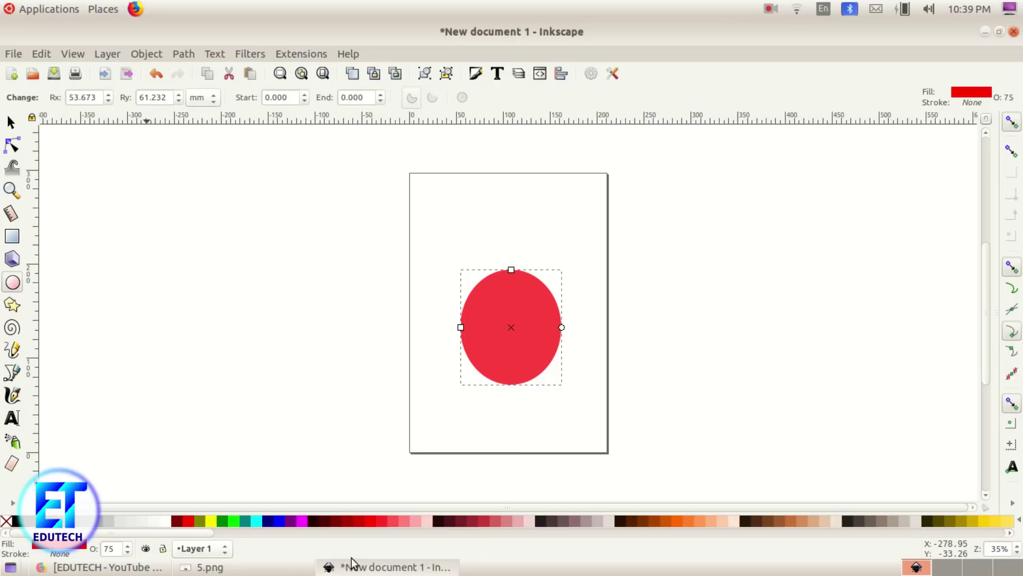
left_click(10, 123)
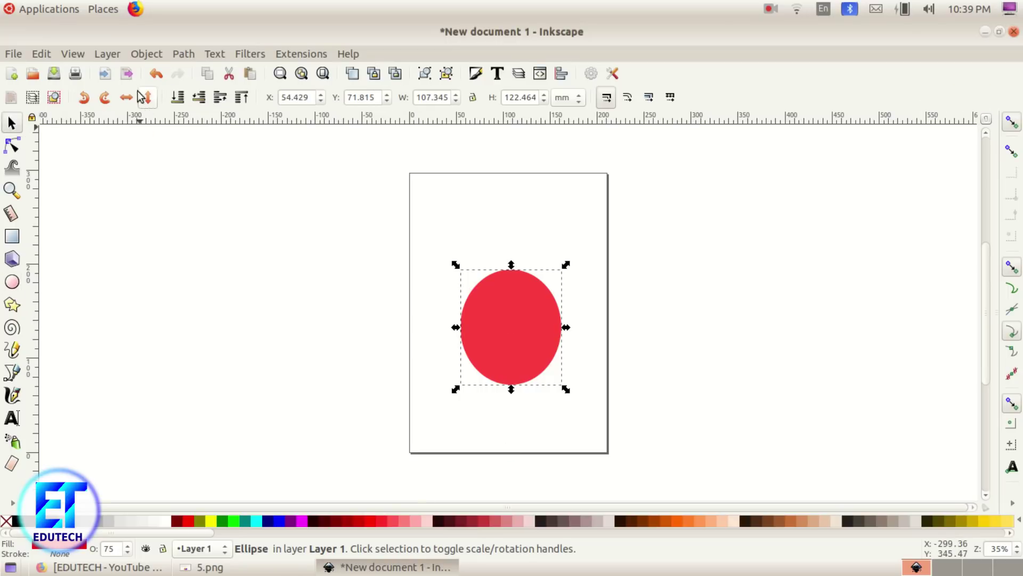
left_click(153, 54)
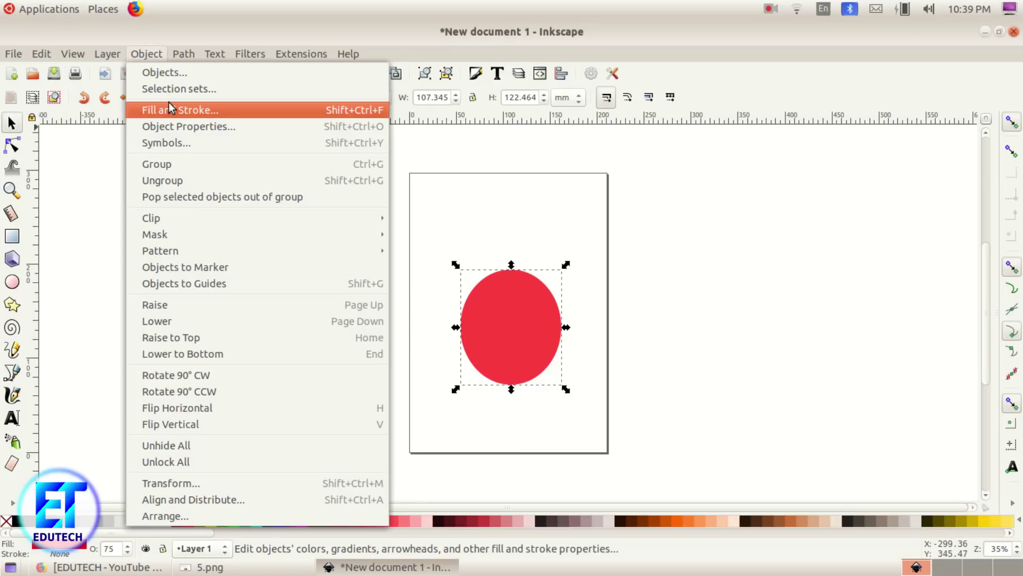
left_click(170, 108)
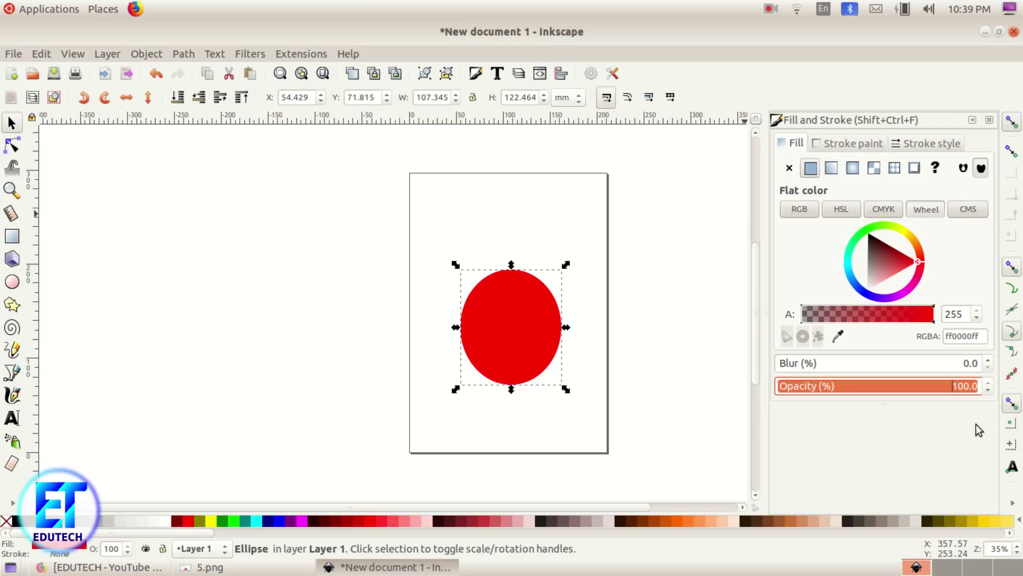
left_click(987, 390)
left_click_drag(986, 392, 986, 392)
left_click(987, 381)
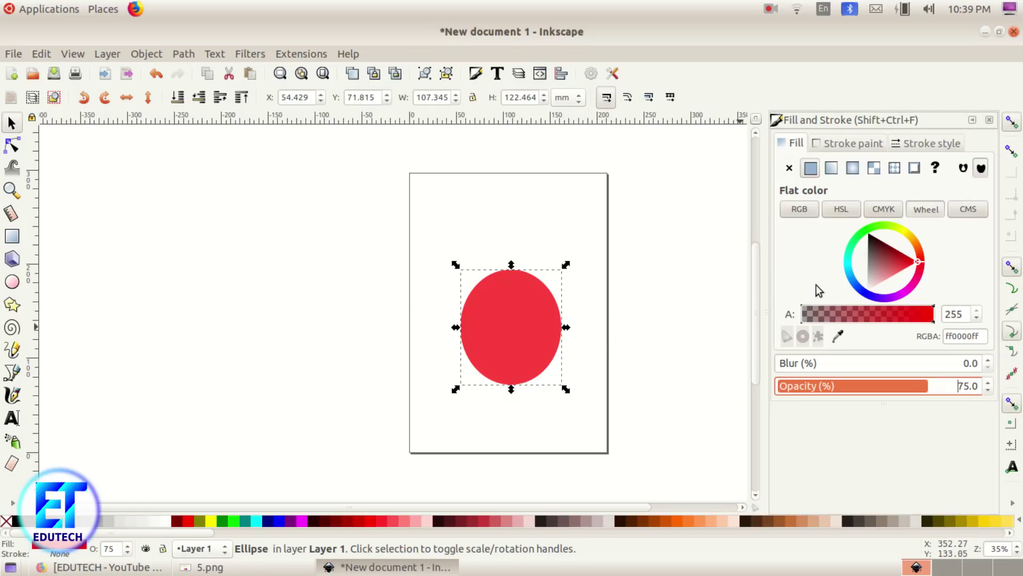
left_click(989, 119)
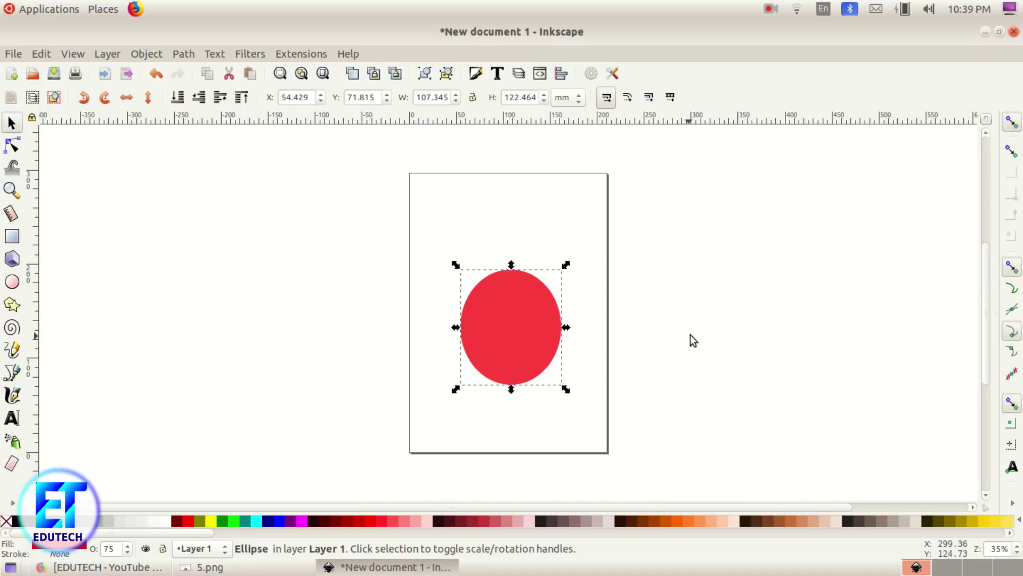
Step: Reshape the ellipse into a circle and add an overlapping blue copy on its right
left_click_drag(565, 265, 563, 275)
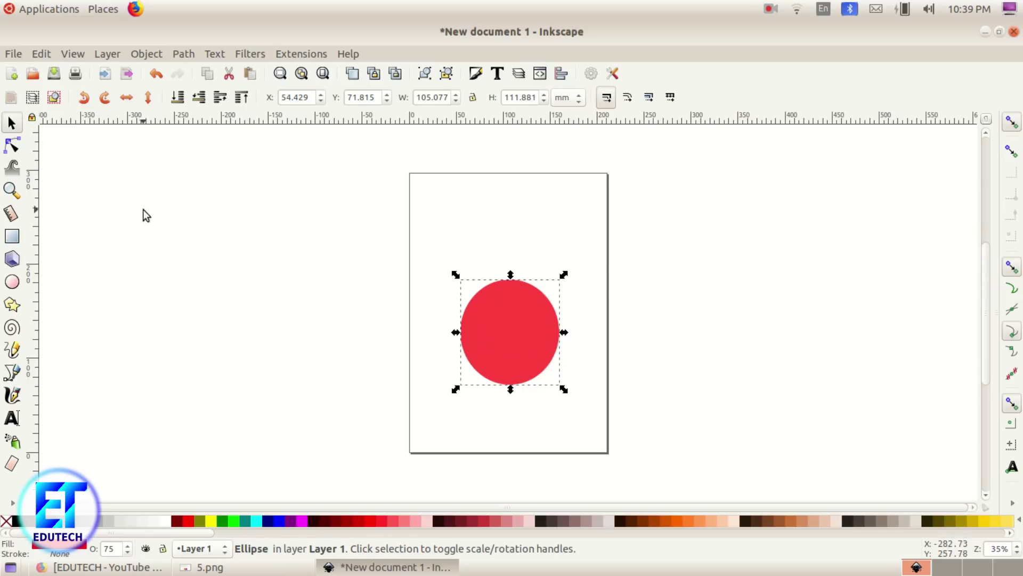
left_click(44, 53)
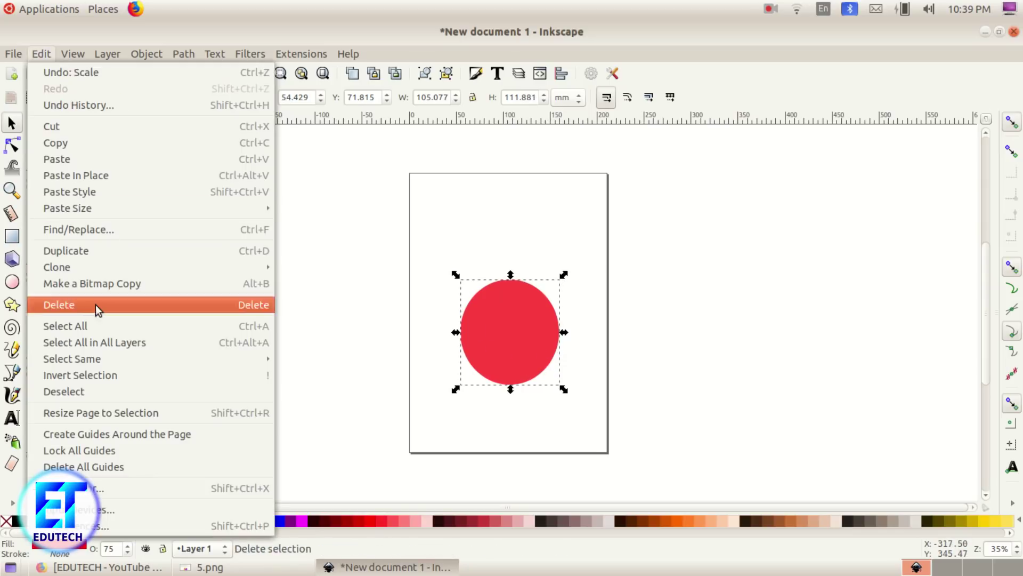
left_click(87, 247)
left_click_drag(518, 355, 566, 351)
left_click_drag(485, 344, 438, 341)
left_click_drag(538, 344, 525, 344)
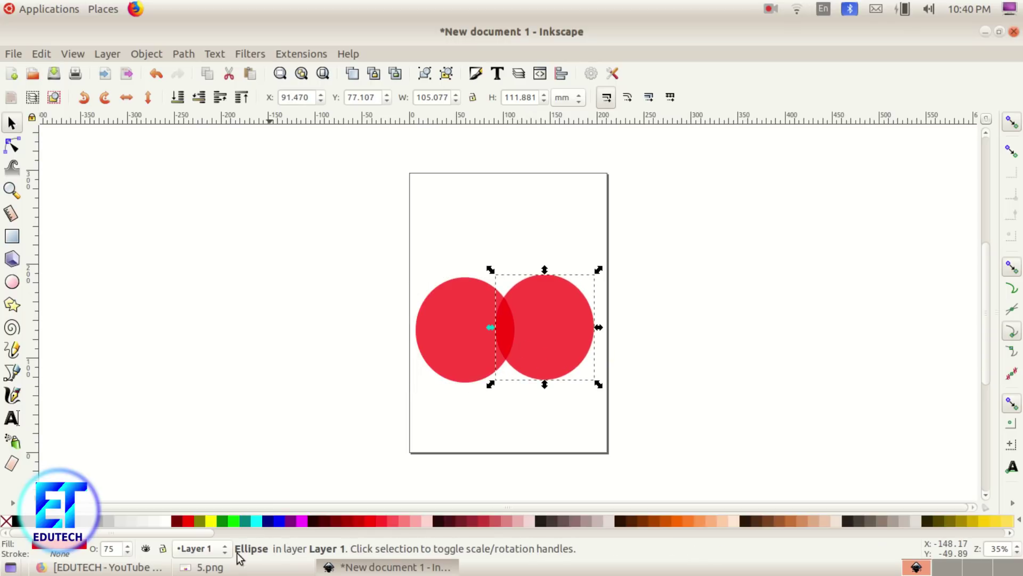
left_click(278, 520)
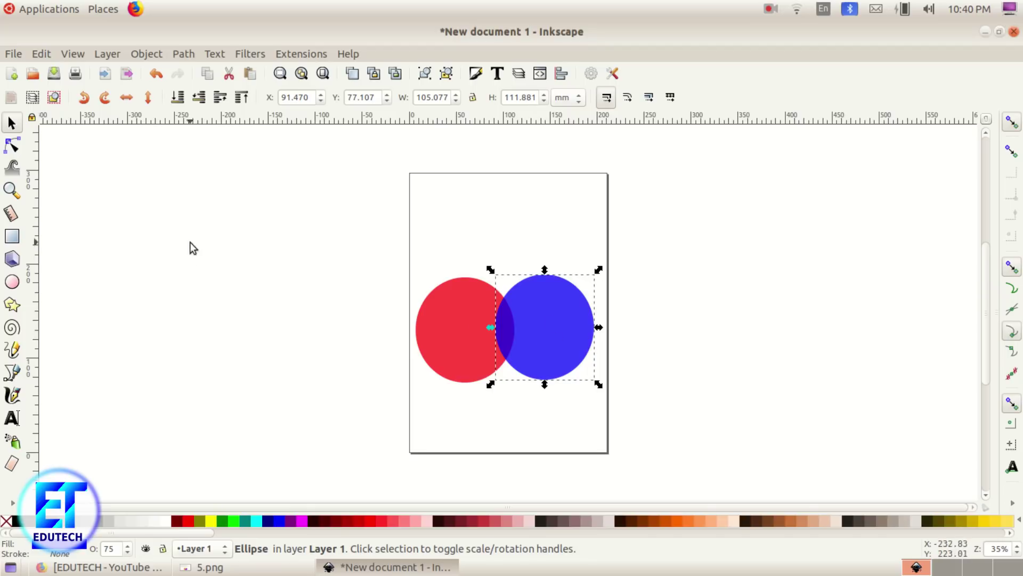
Step: Duplicate the blue circle, place the copy above both circles, and colour it yellow
left_click(42, 56)
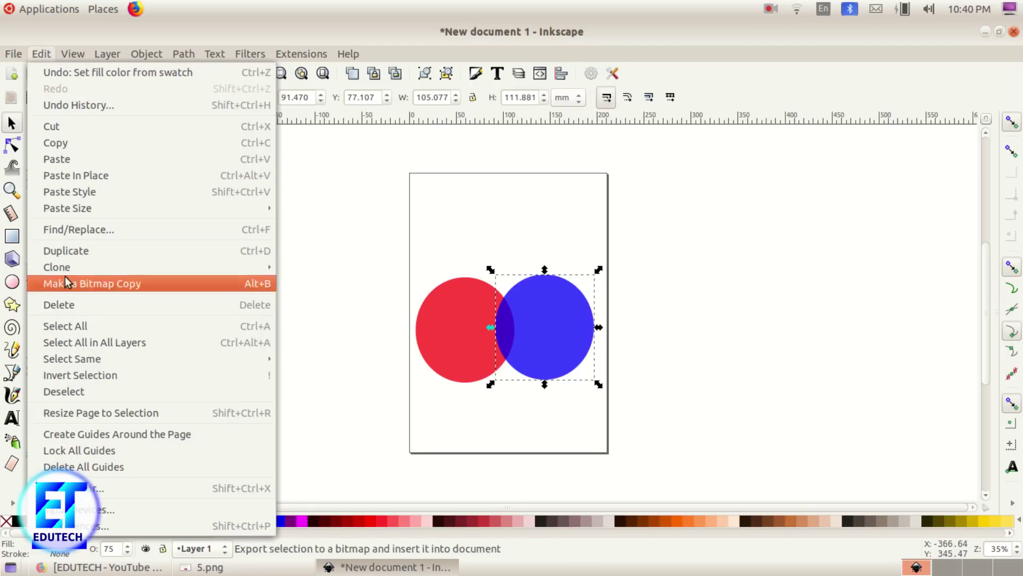
left_click(69, 252)
left_click_drag(549, 333, 503, 271)
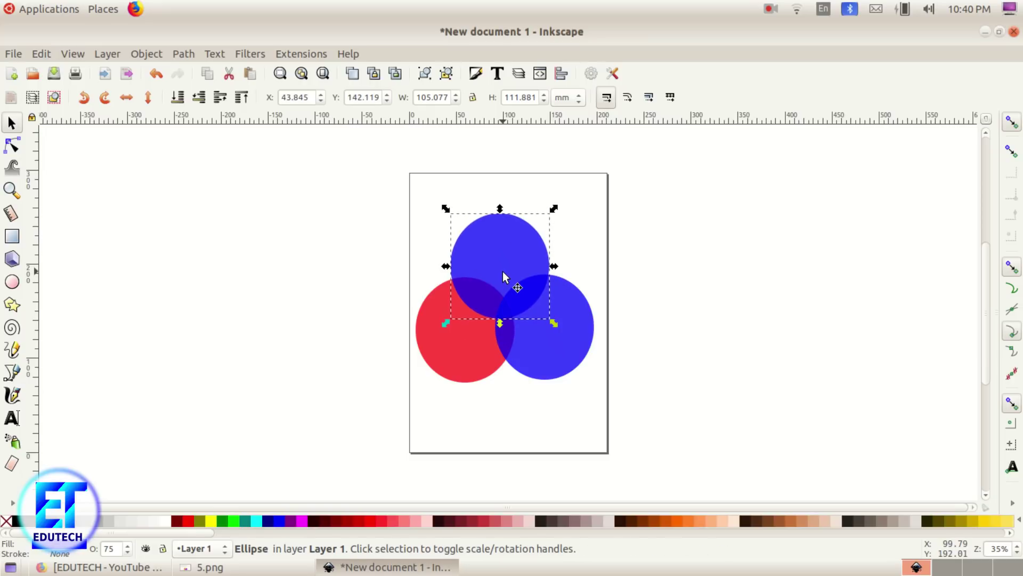
left_click(212, 523)
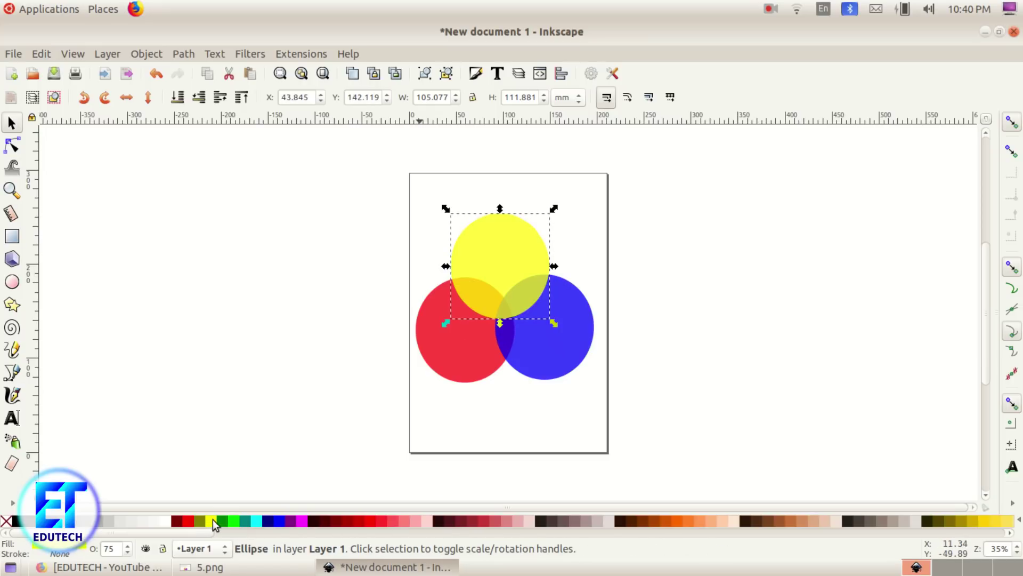
Step: Lay the shrunken 5.png viewer over the canvas to compare, then minimize it and deselect
left_click(203, 567)
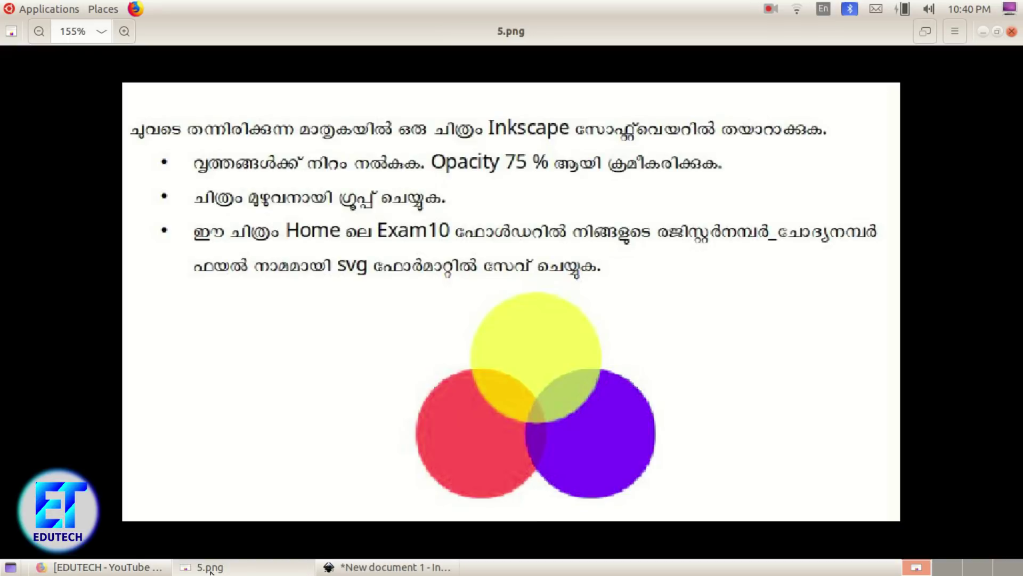
left_click(998, 32)
left_click_drag(634, 98, 258, 58)
scroll(457, 263, "down", 3)
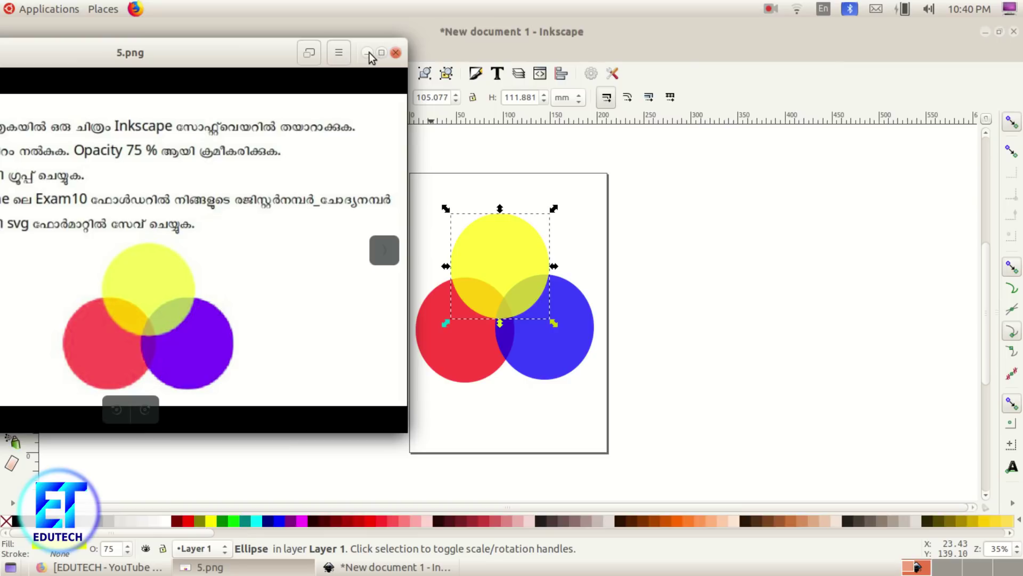
left_click_drag(201, 60, 404, 76)
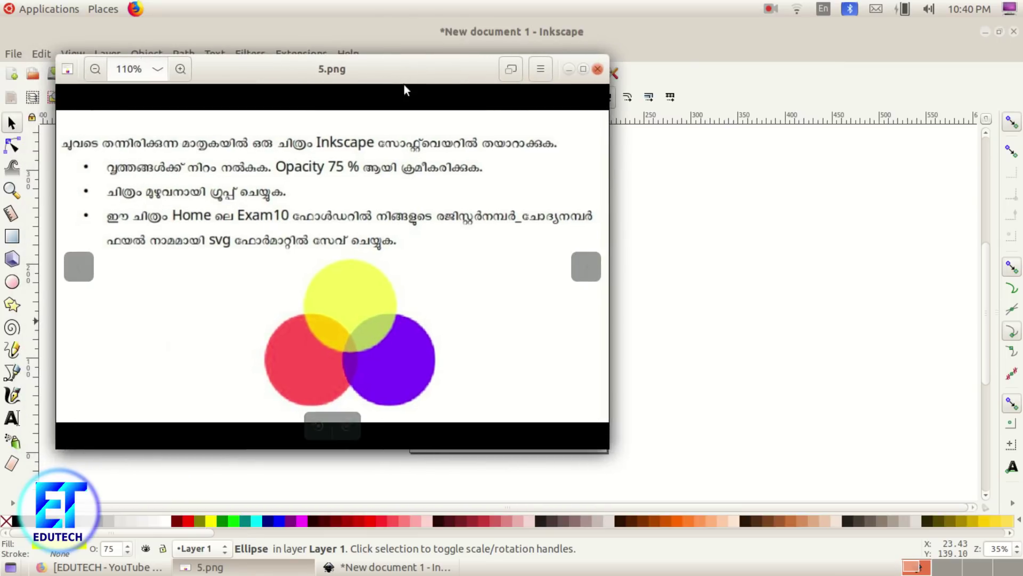
left_click(568, 70)
left_click(376, 347)
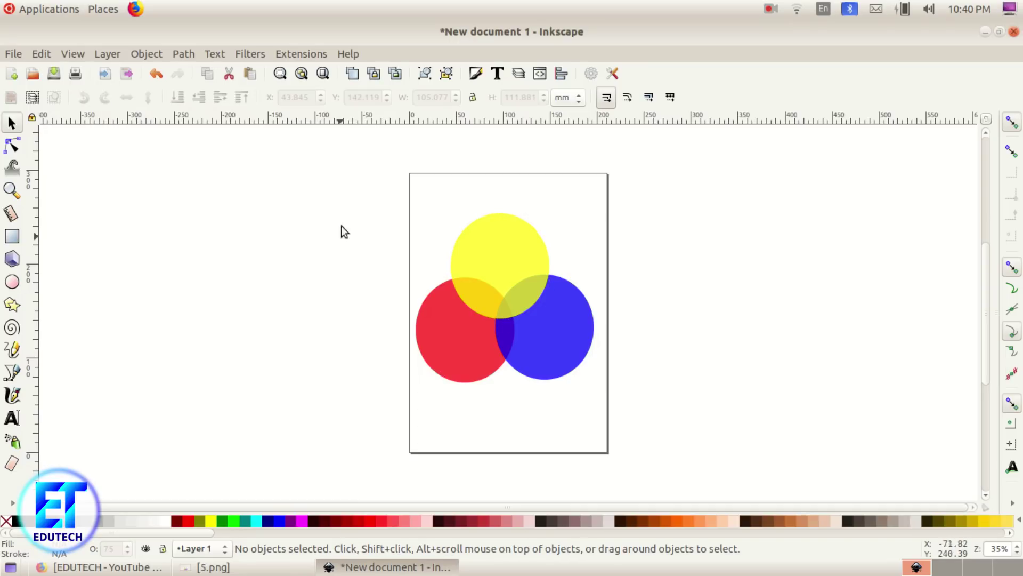
Step: Group the red, blue and yellow circles, nudge the group down-right, and recheck the task image
left_click_drag(374, 183, 664, 431)
left_click(146, 53)
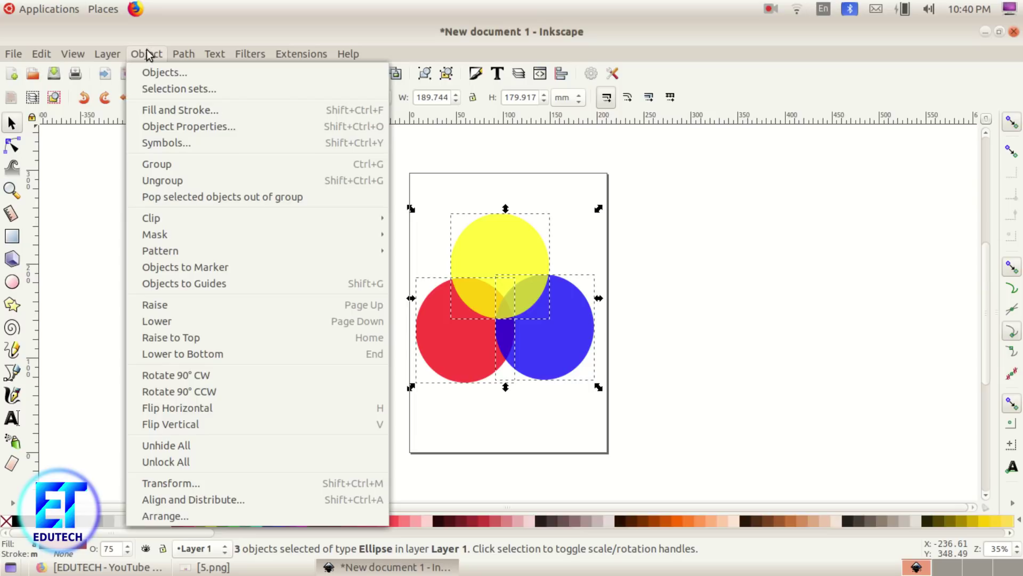
left_click(174, 164)
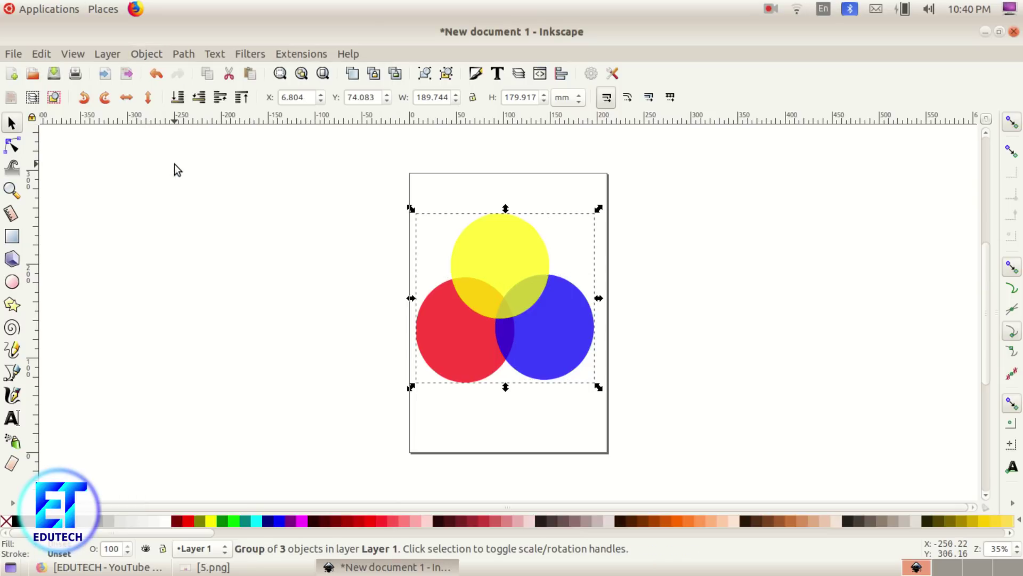
left_click_drag(505, 321, 510, 337)
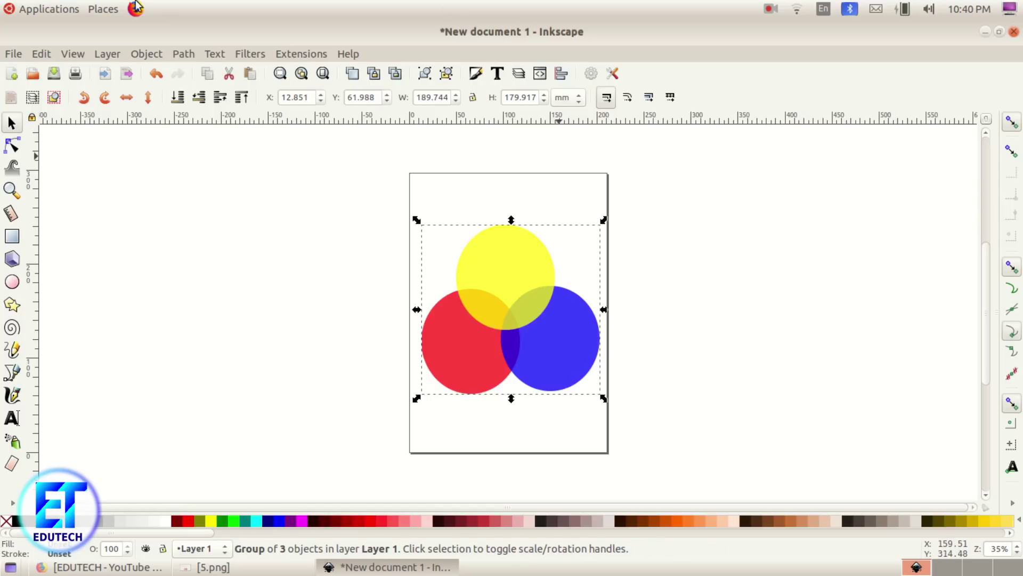
left_click(213, 566)
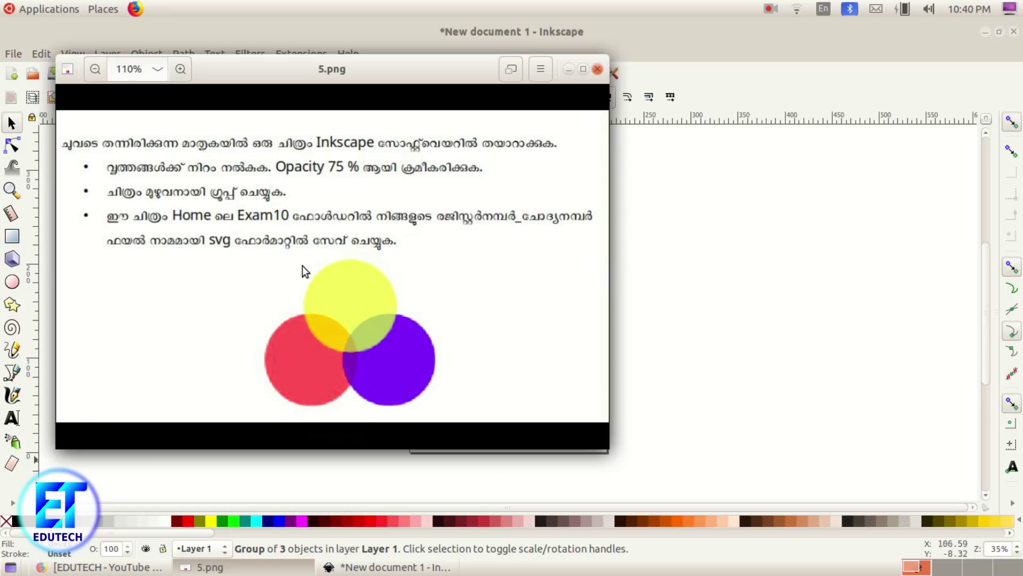
left_click(598, 70)
Step: Save the drawing in Exam10 as an SVG named with the register number plus '_1'
left_click(15, 54)
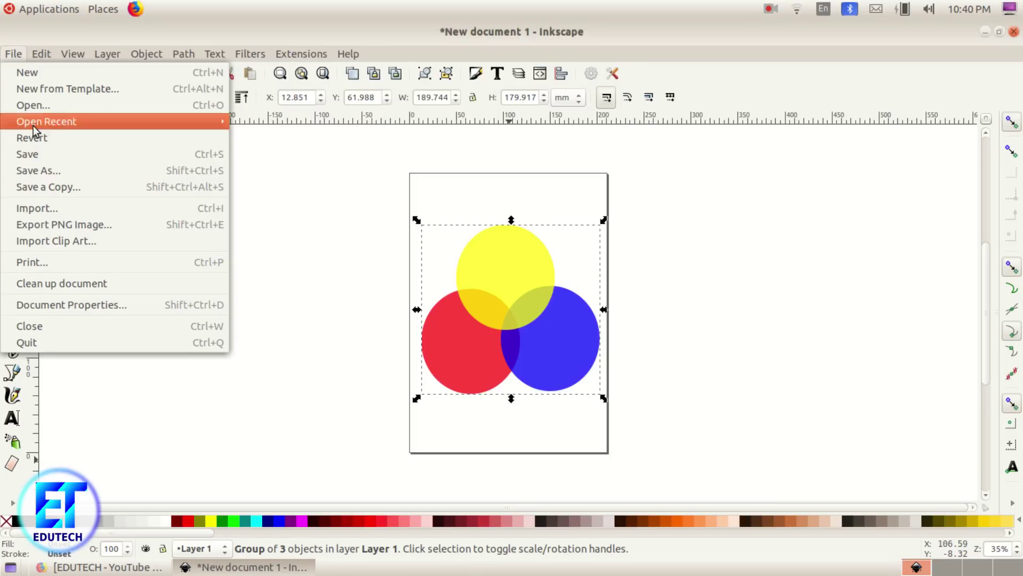
left_click(36, 171)
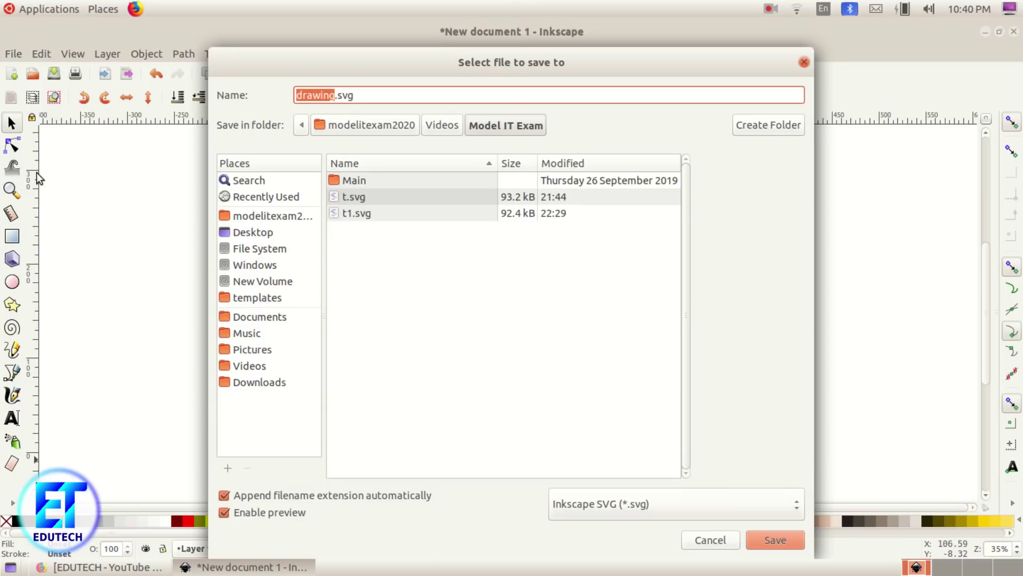
left_click(271, 216)
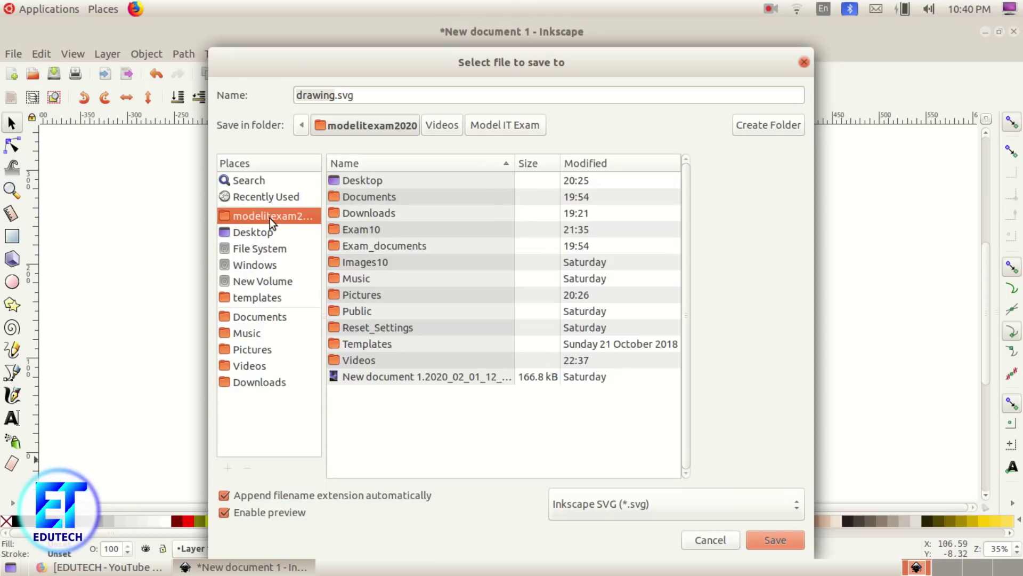
double_click(344, 228)
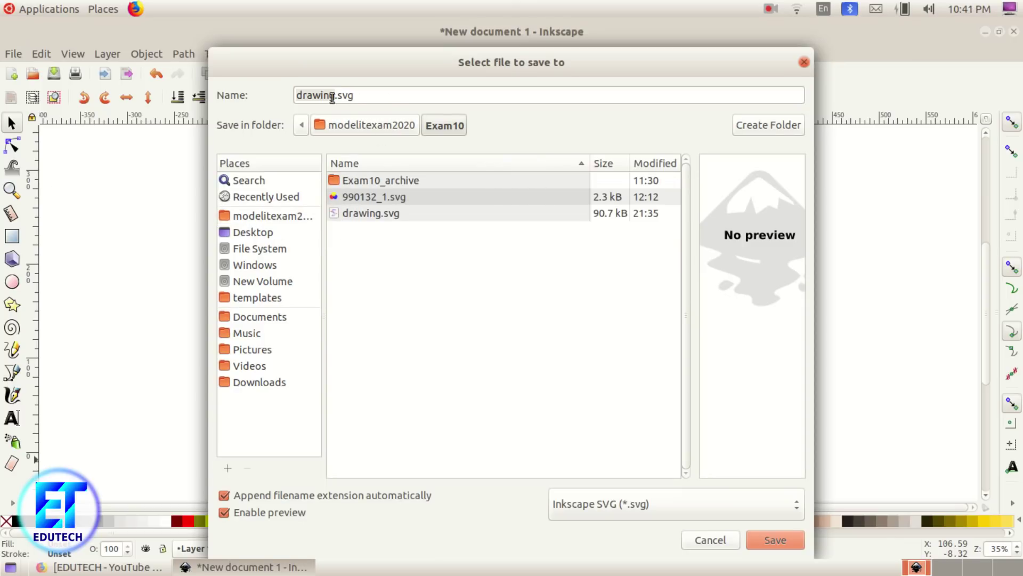
left_click_drag(332, 98, 276, 96)
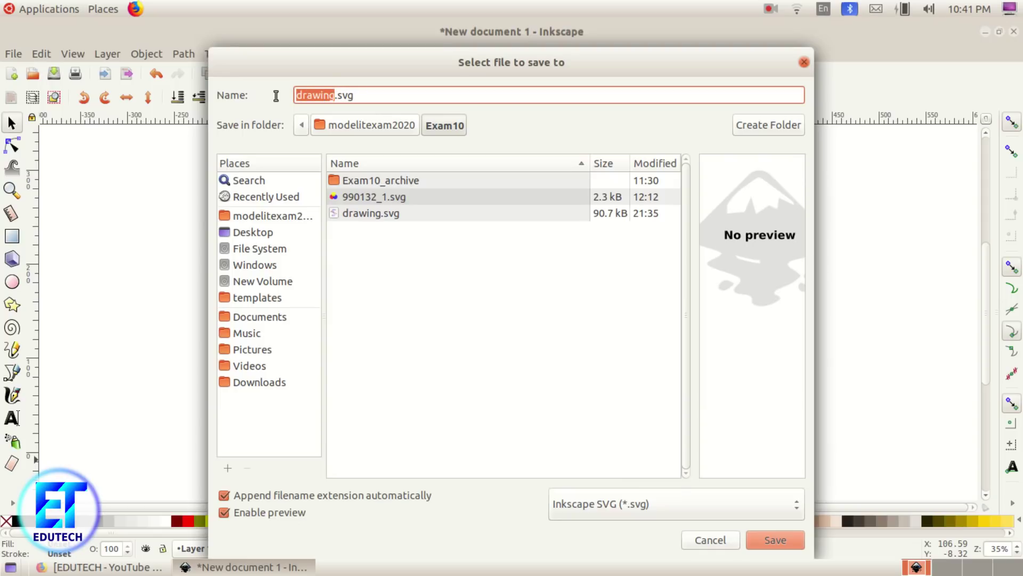
type("9965")
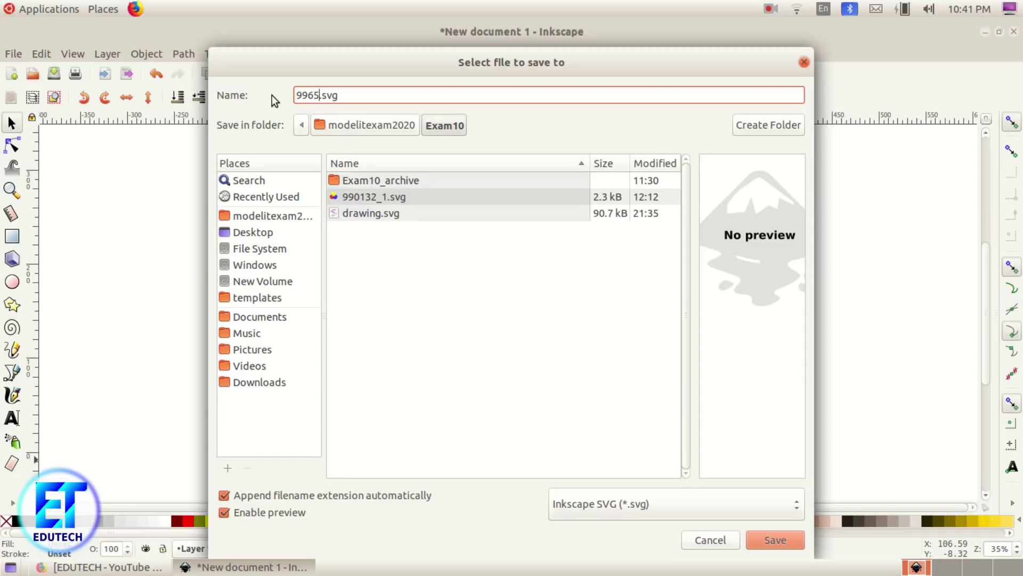
type("4")
type("_1")
left_click(768, 538)
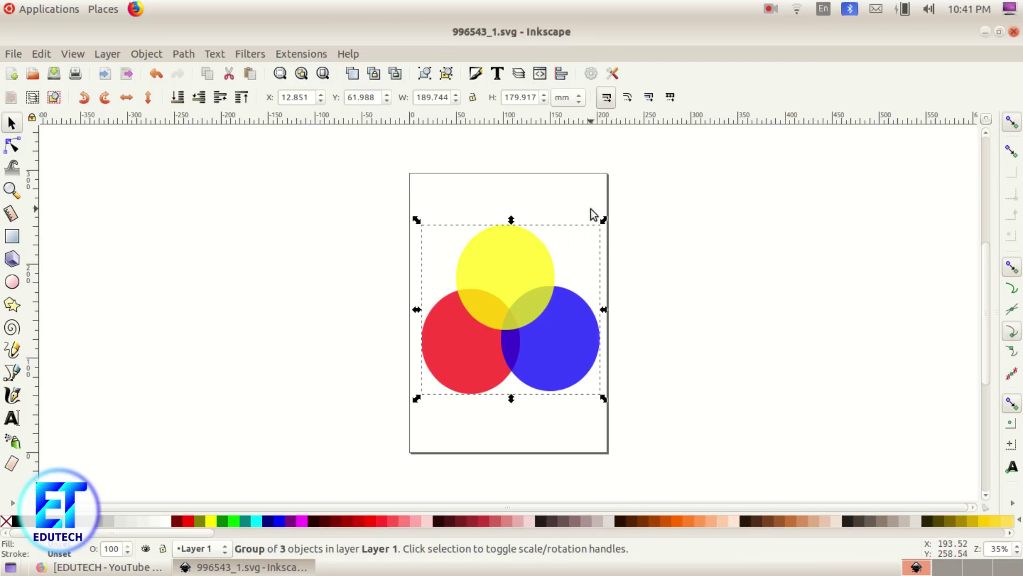
Step: Open Exam10 in the file manager, preview the saved three-circle SVG, then close the file manager
left_click(116, 11)
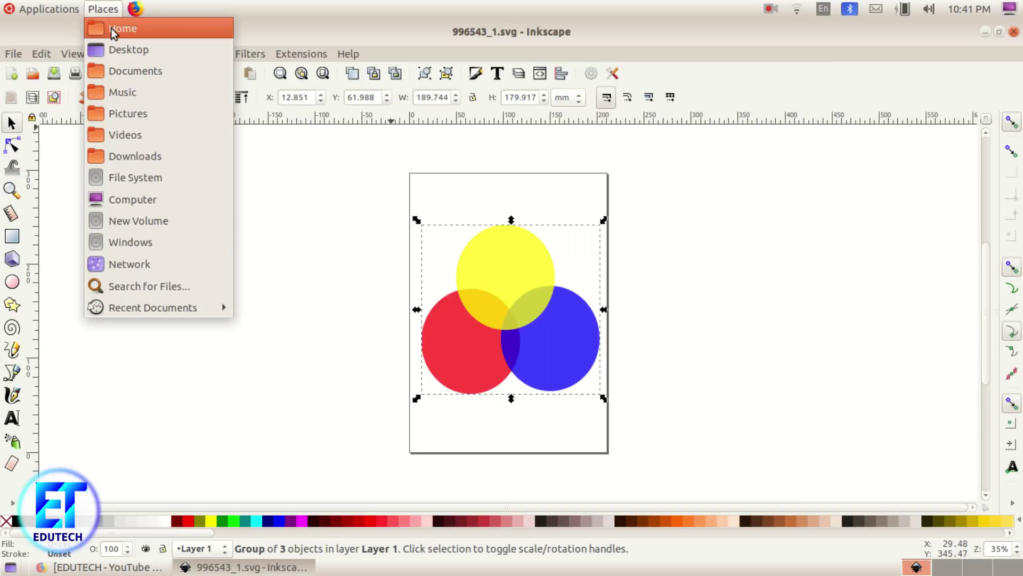
left_click(111, 27)
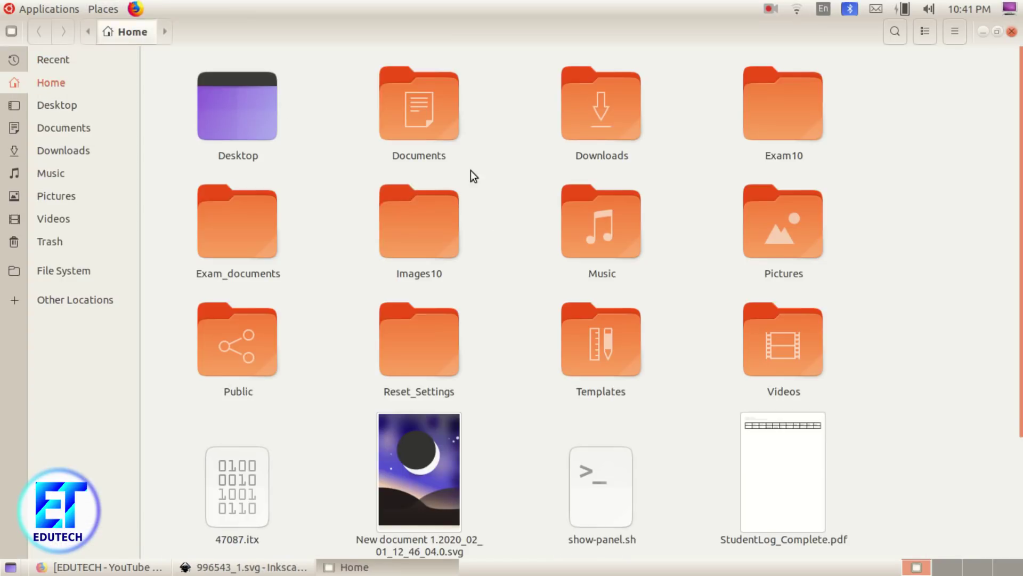
double_click(761, 100)
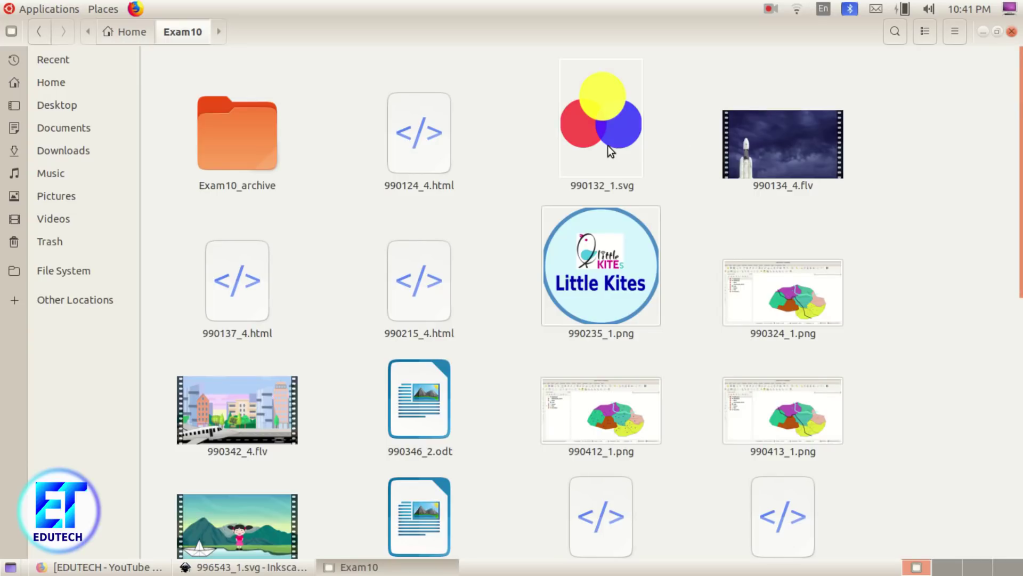
scroll(610, 151, "down", 5)
left_click(581, 482)
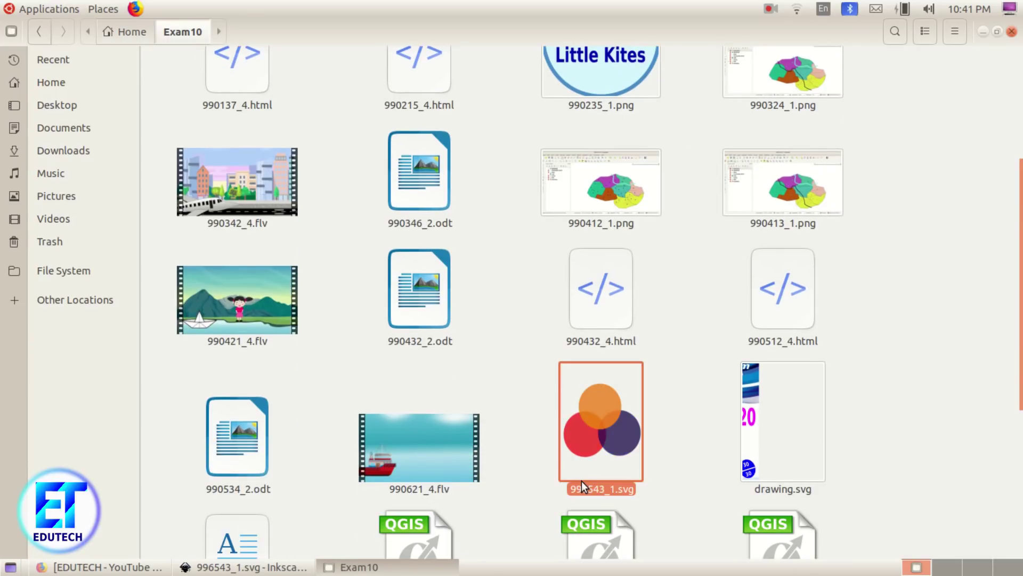
double_click(581, 481)
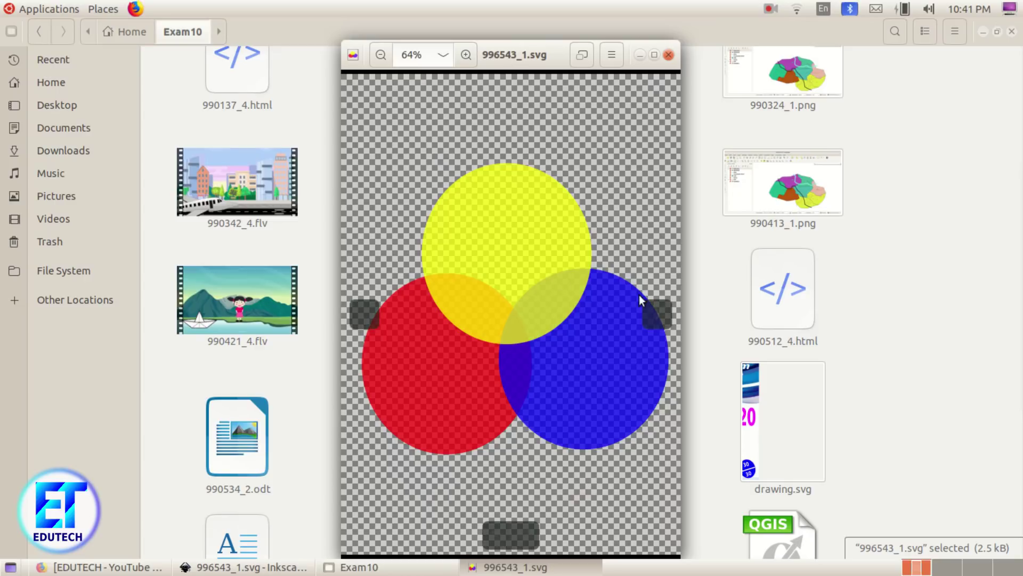
left_click(670, 55)
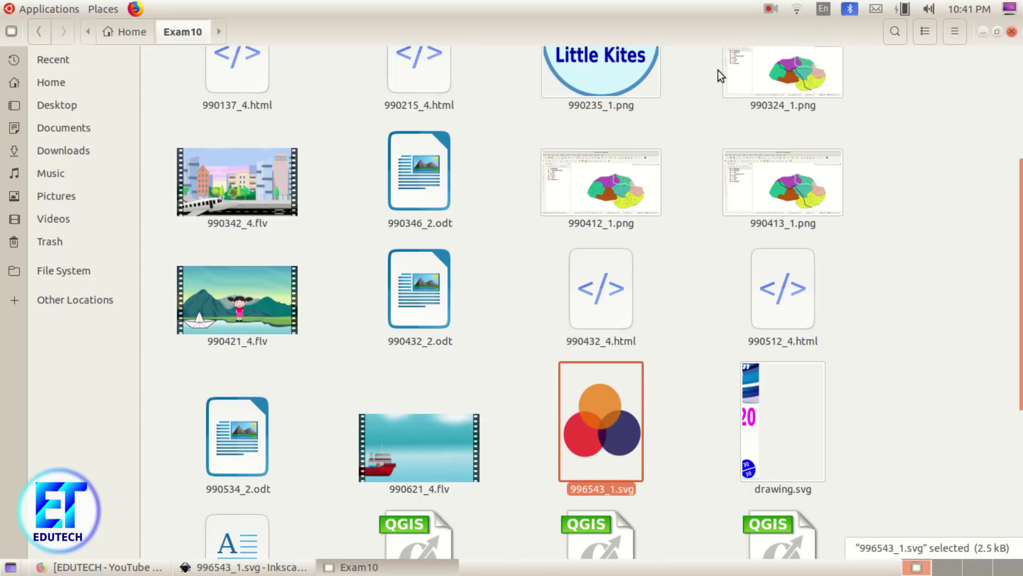
left_click(1012, 31)
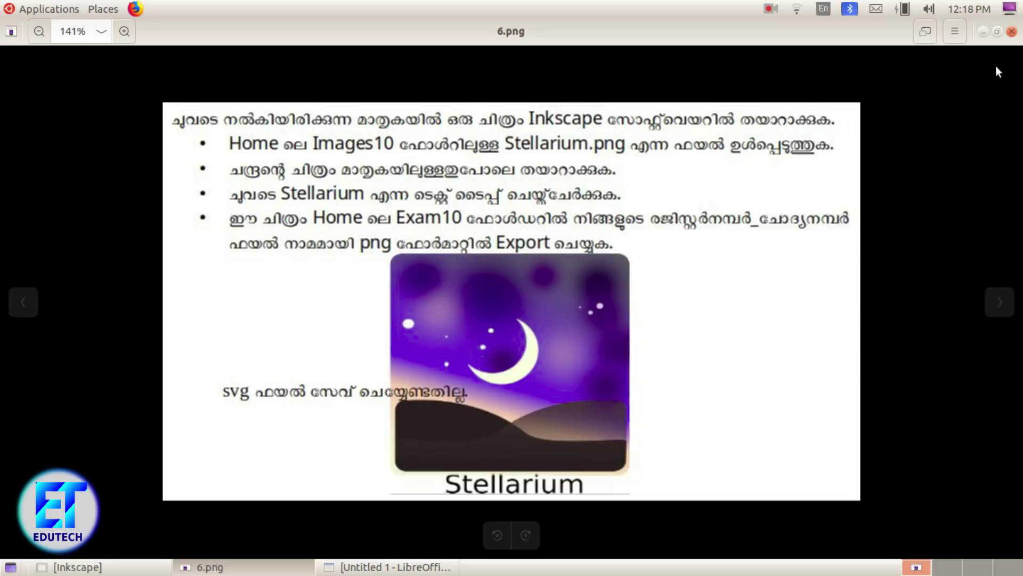
Step: Launch Inkscape Vector Graphics Editor from Applications > Graphics, getting New document 1
left_click(62, 11)
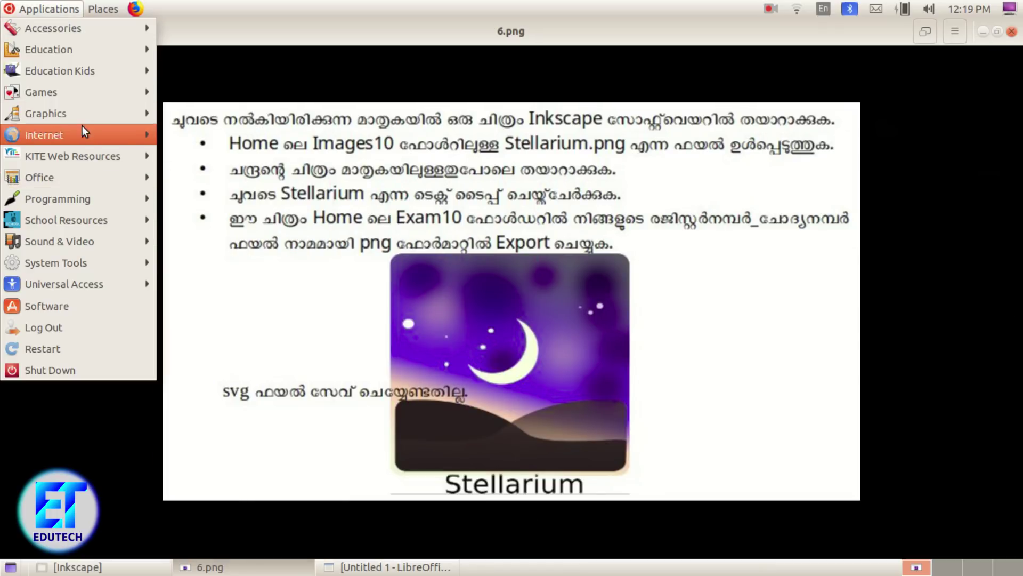
mouse_move(88, 114)
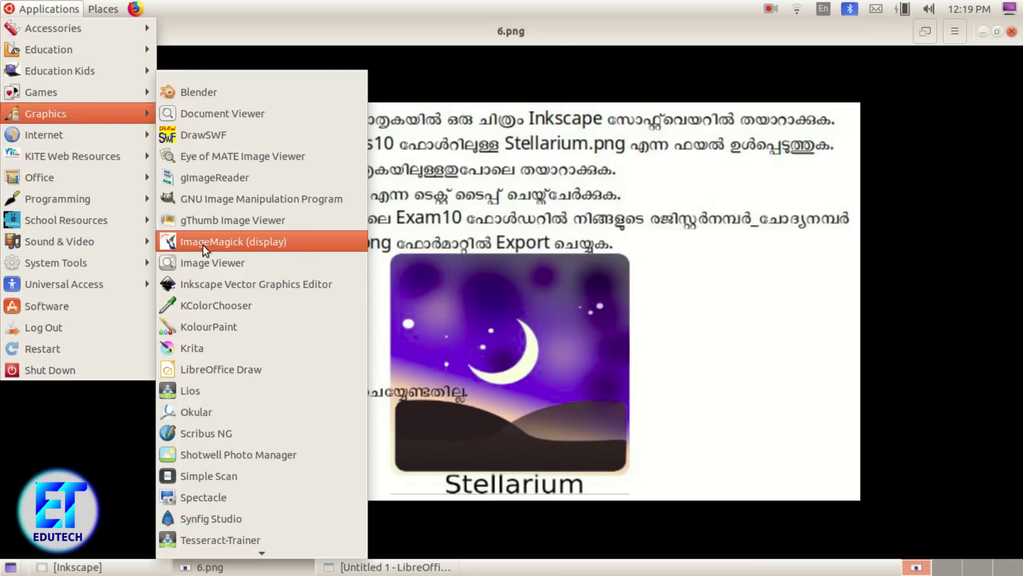
left_click(224, 284)
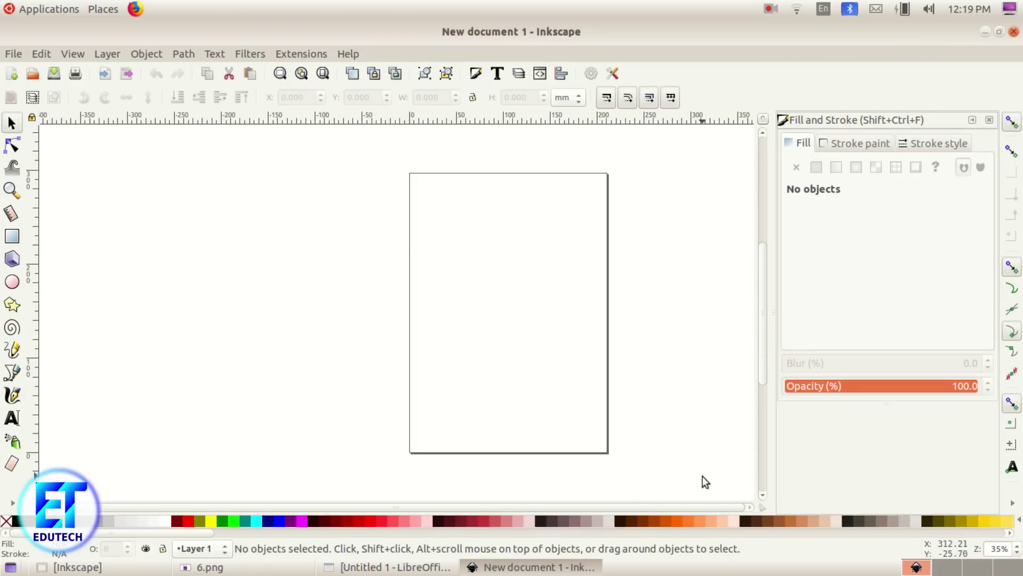
Step: Close the Fill and Stroke panel and turn off Show page border in Document Properties
left_click(989, 120)
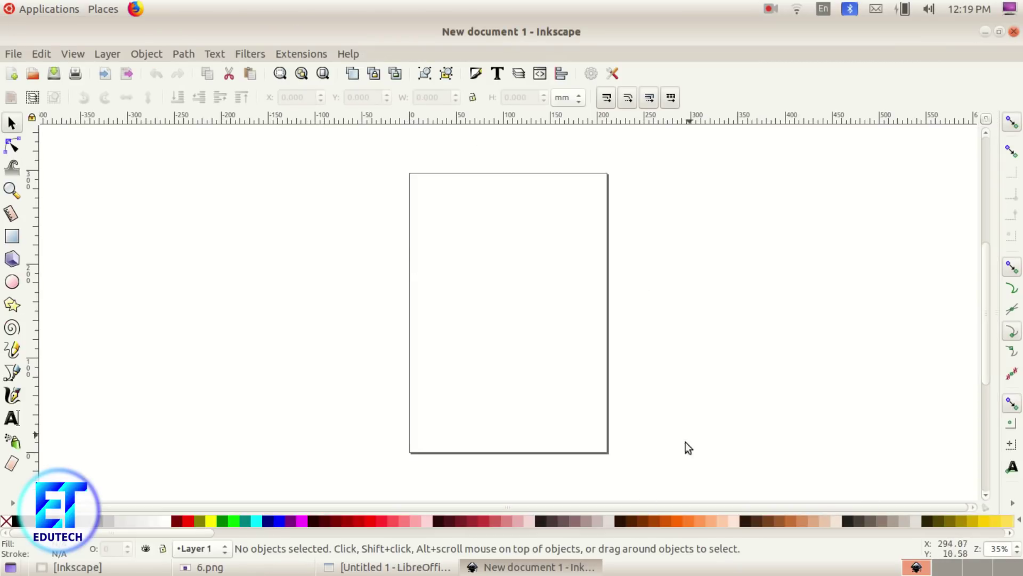
left_click(14, 54)
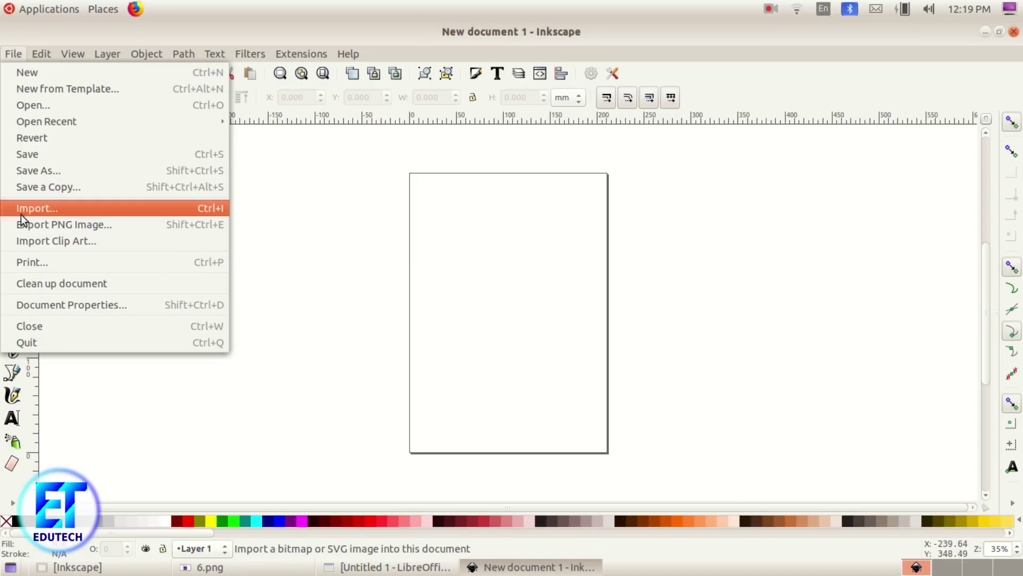
left_click(50, 305)
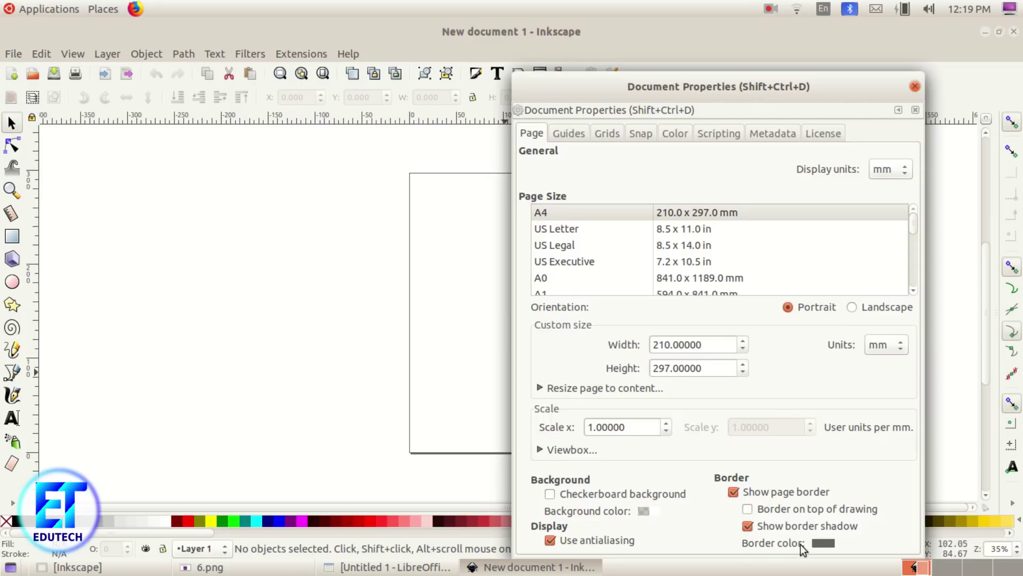
left_click(789, 493)
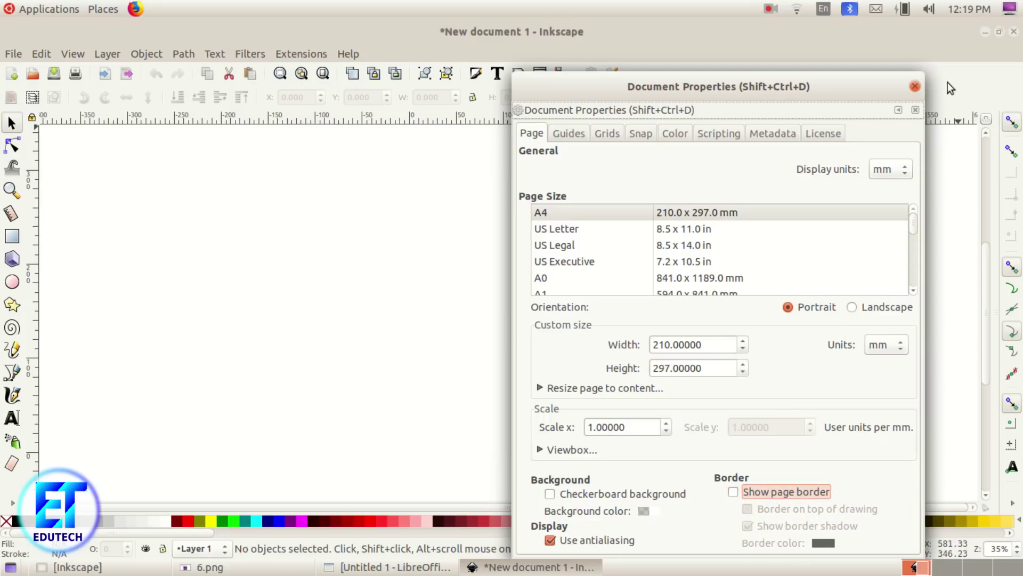
left_click(915, 86)
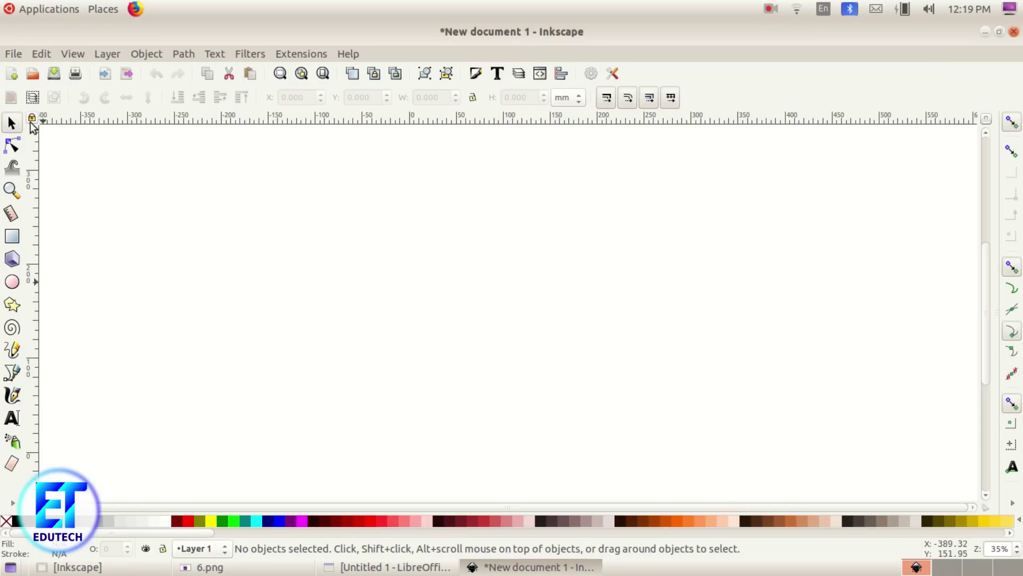
left_click(202, 567)
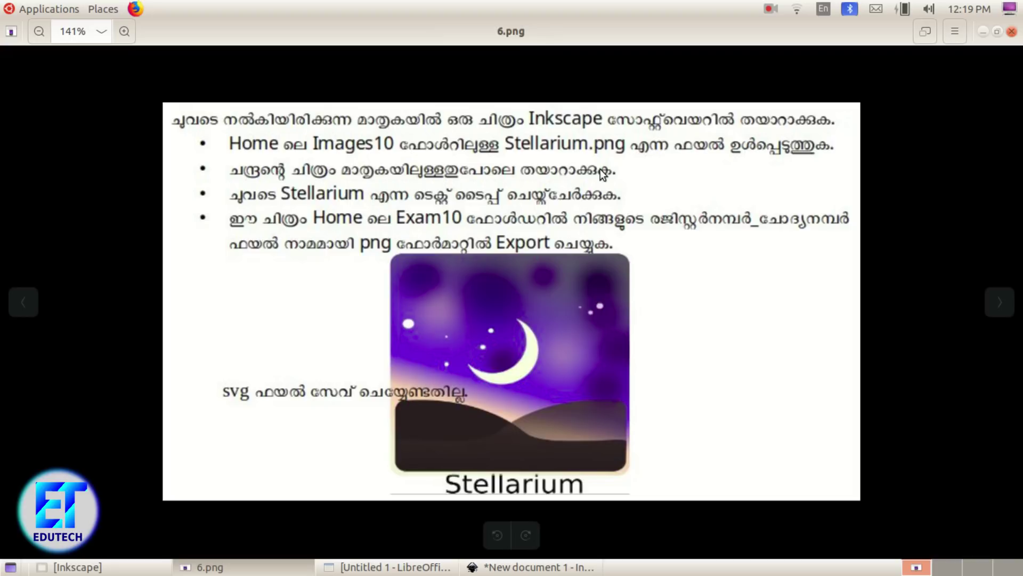
left_click(983, 32)
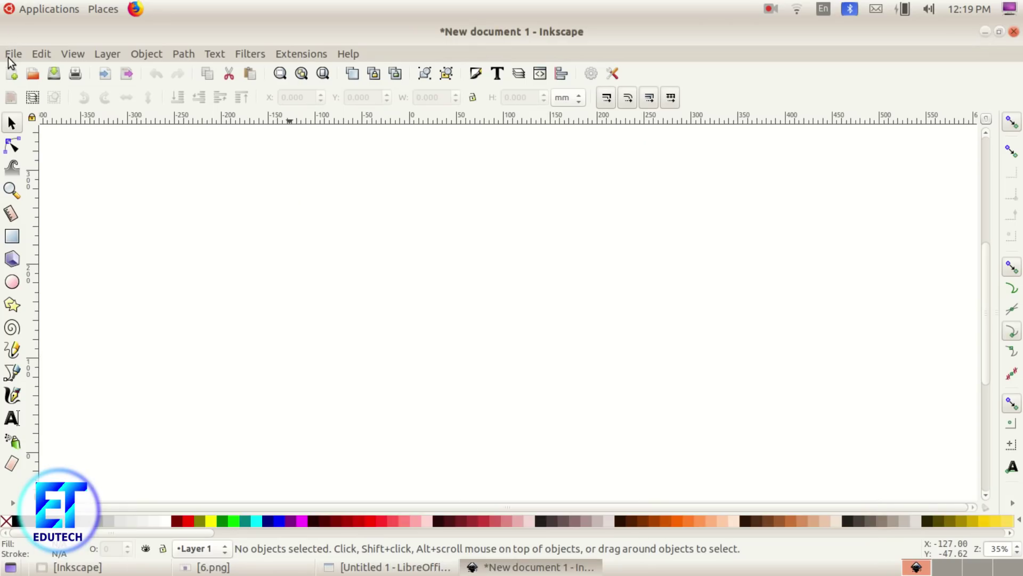
Step: Import Stellarium.png from the Images10 folder with the default import settings
left_click(9, 59)
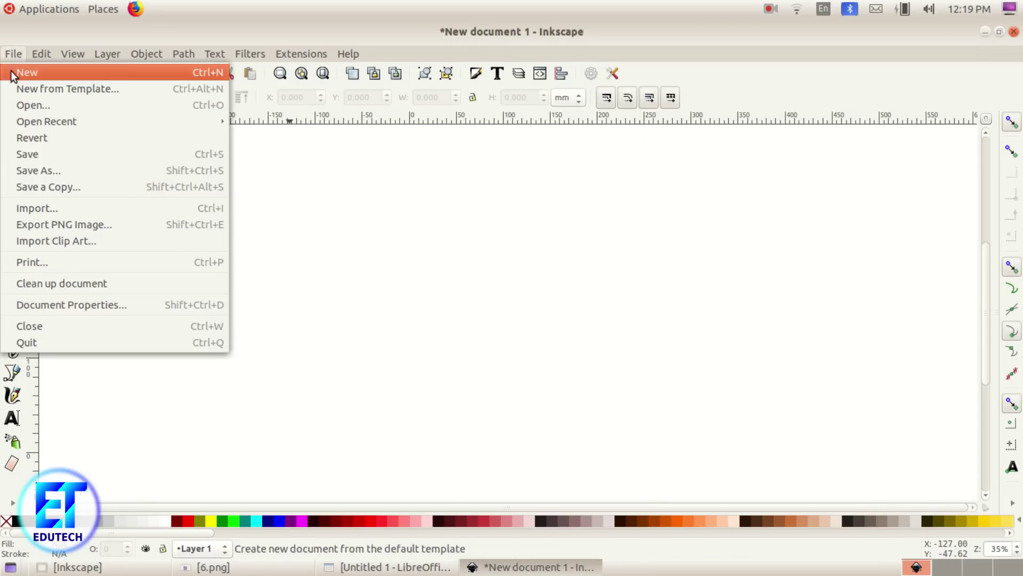
left_click(61, 208)
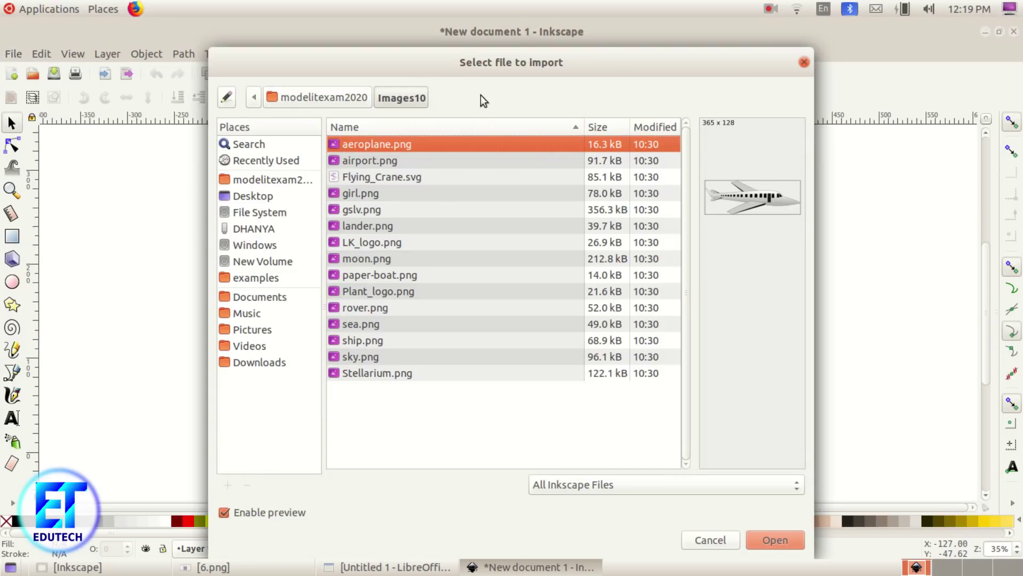
left_click(288, 181)
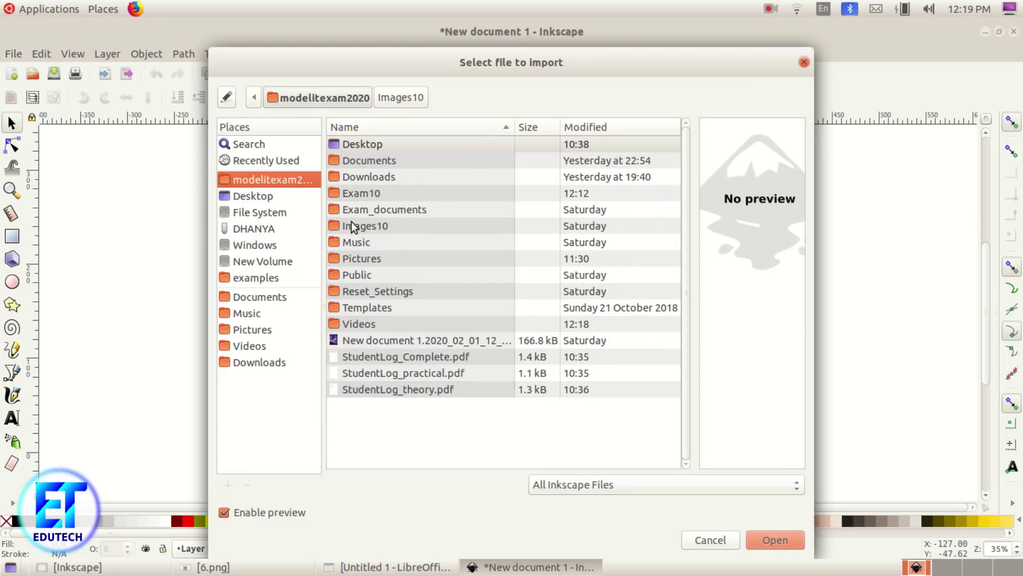
double_click(351, 223)
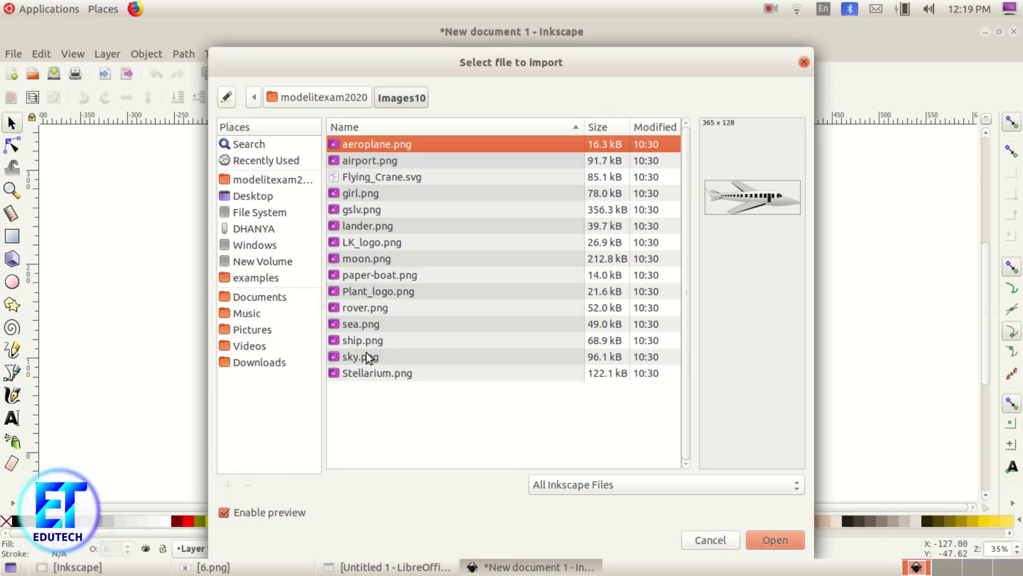
left_click(374, 373)
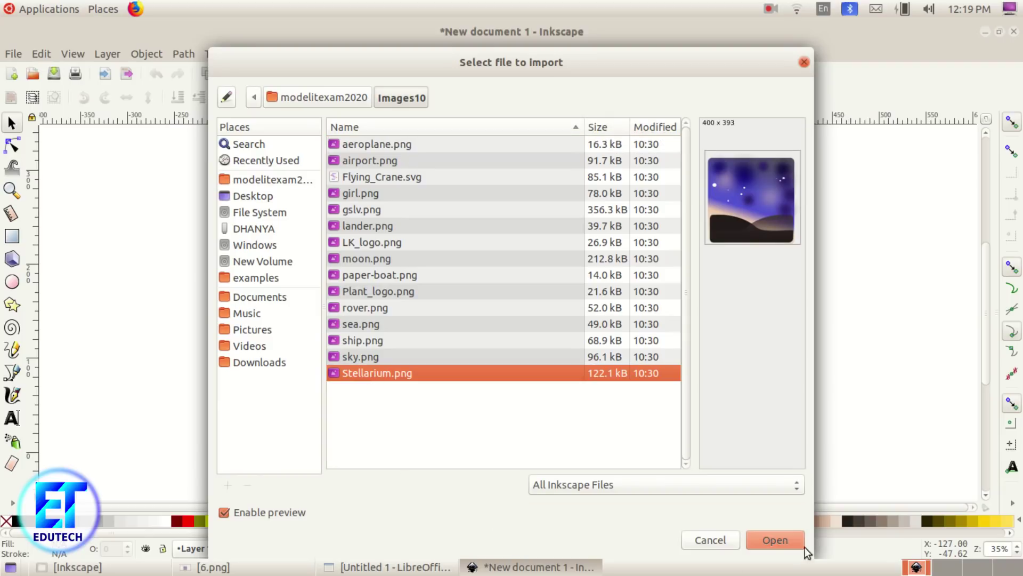
left_click(778, 541)
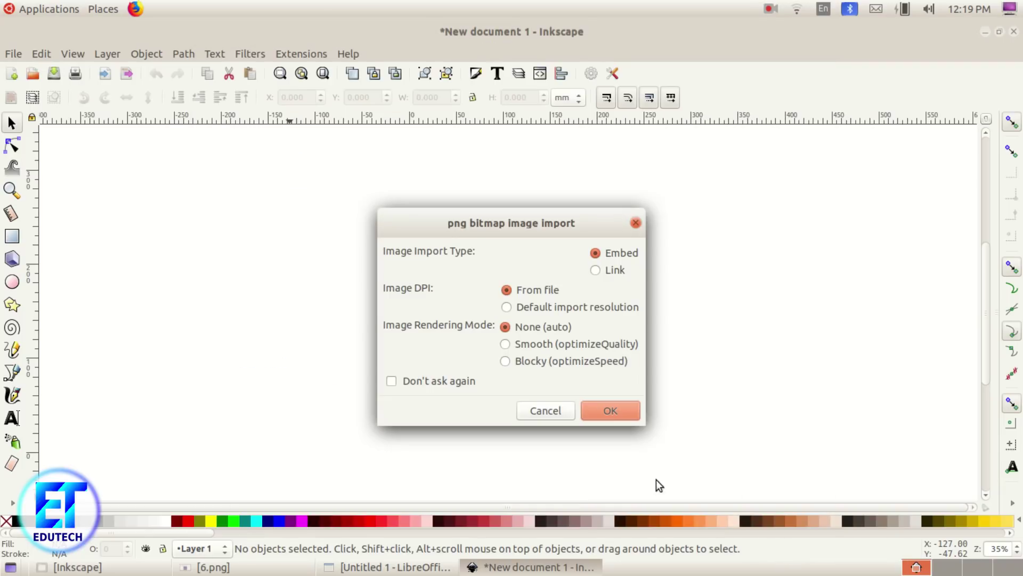
left_click(603, 408)
Step: Resize the sky image to about 355 mm wide and shift it slightly right
left_click_drag(599, 373, 478, 212)
left_click_drag(543, 293, 739, 472)
left_click_drag(606, 363, 409, 318)
left_click_drag(555, 430, 606, 486)
left_click(517, 409)
left_click_drag(464, 382, 525, 366)
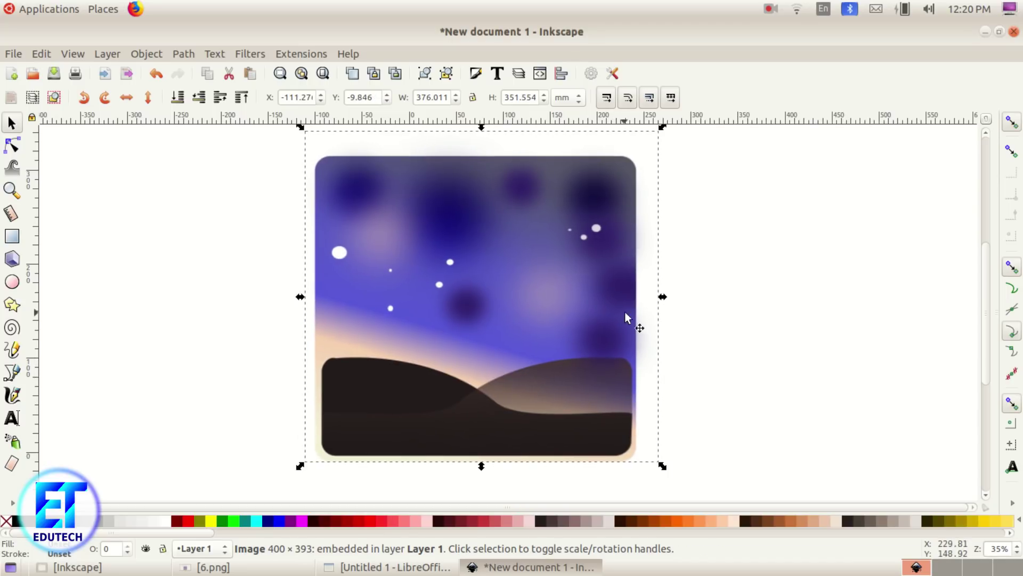
left_click_drag(663, 297, 644, 302)
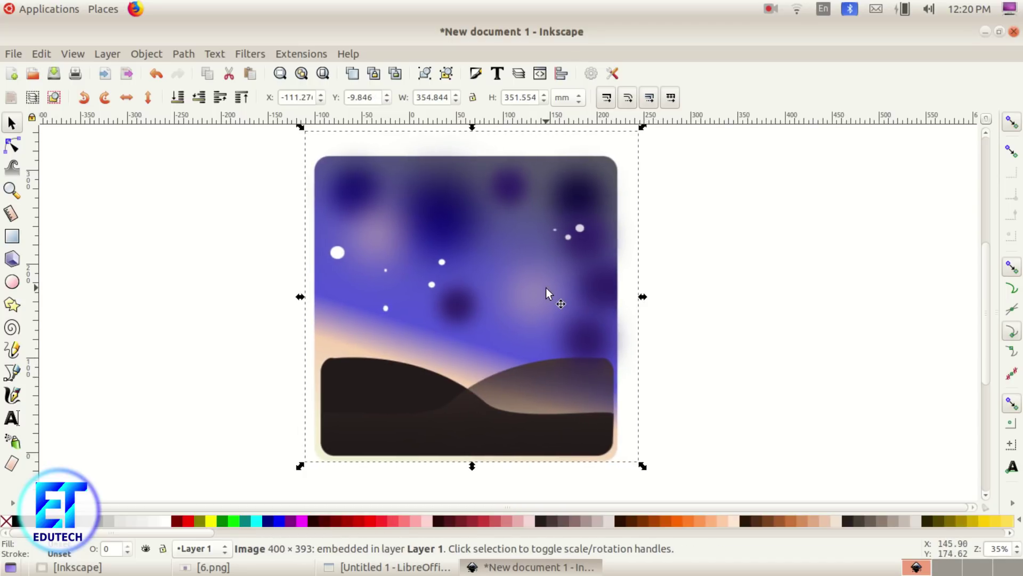
left_click_drag(546, 286, 567, 288)
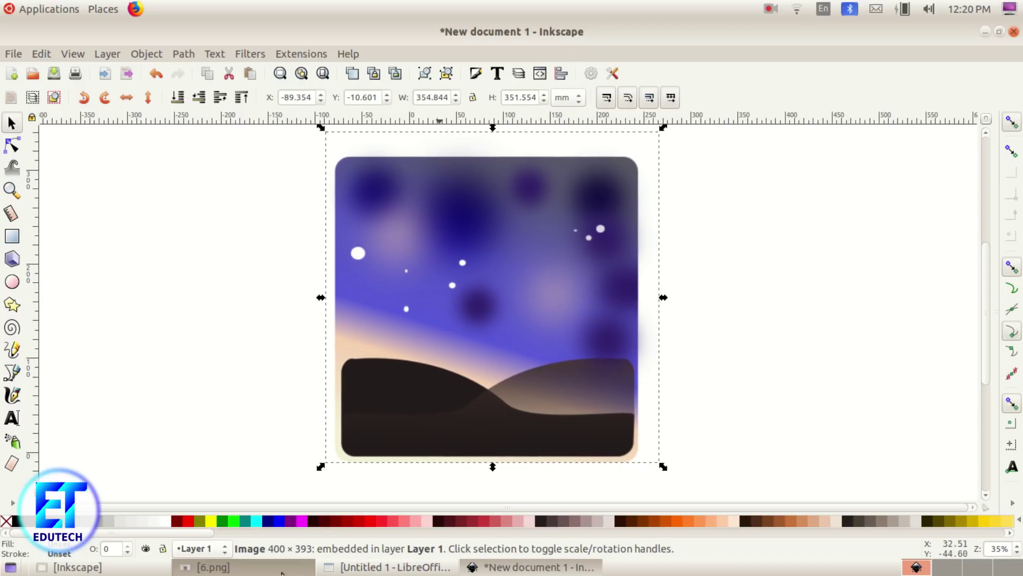
left_click(282, 569)
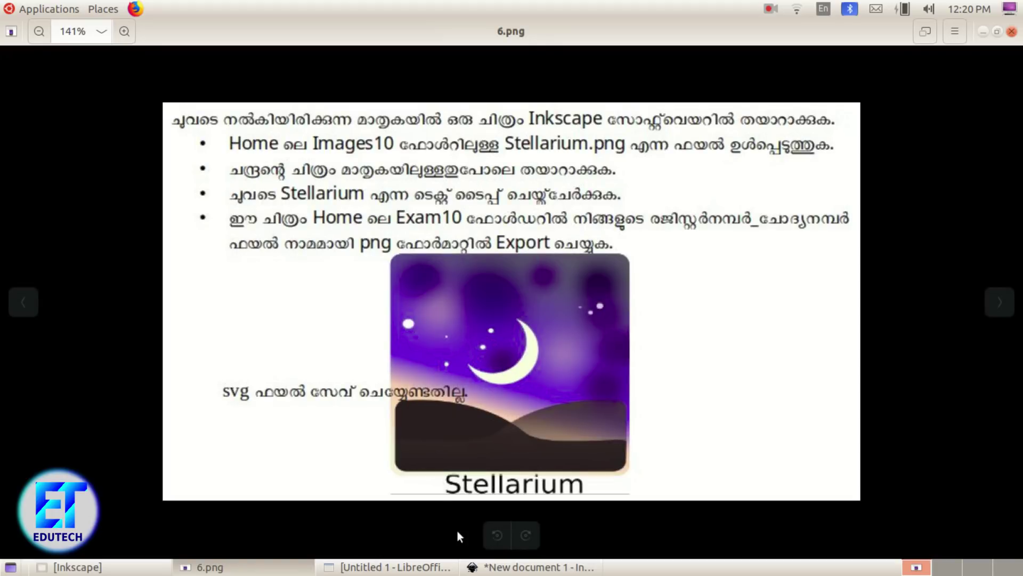
left_click(267, 569)
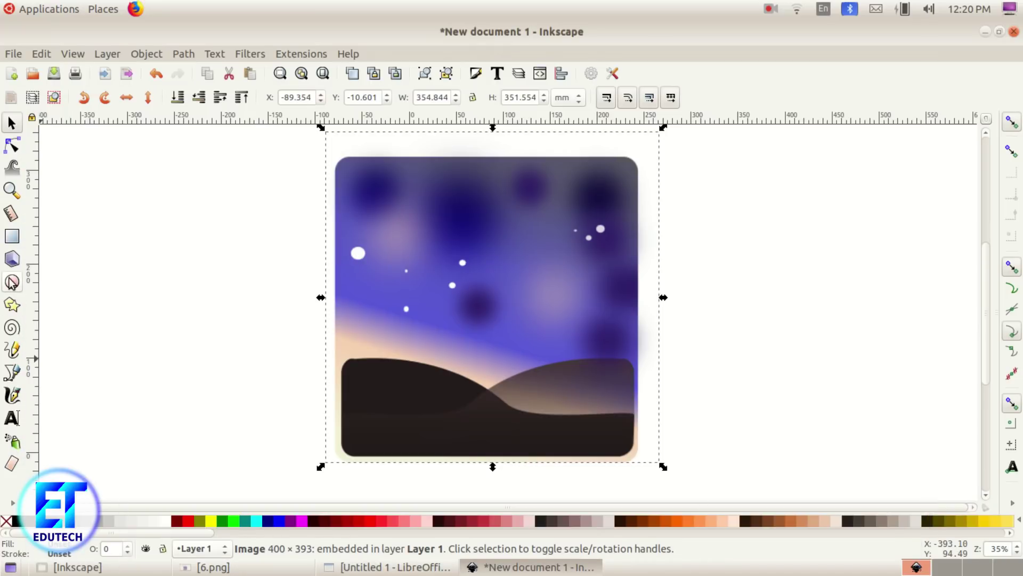
Step: Draw a dark red circle beside the image and a yellow duplicate offset up-left
left_click(202, 391)
left_click(12, 281)
left_click_drag(94, 288, 196, 398)
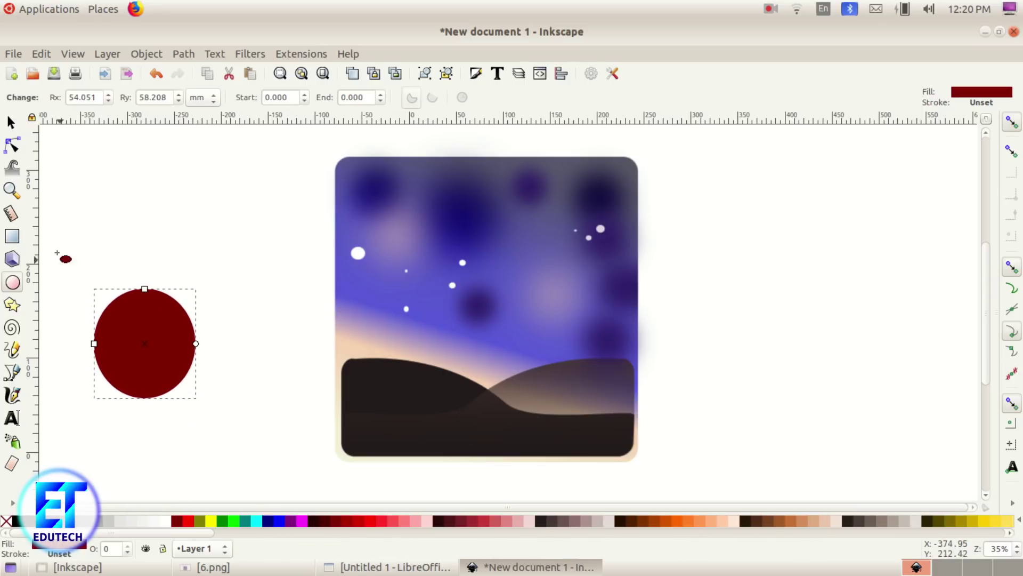
left_click(11, 123)
left_click_drag(110, 347, 172, 344)
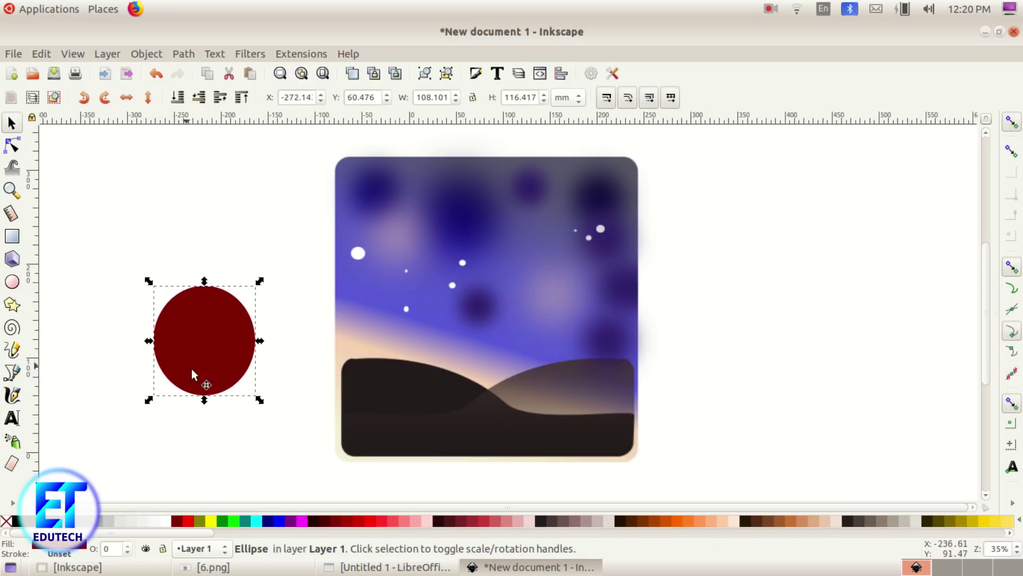
left_click(42, 54)
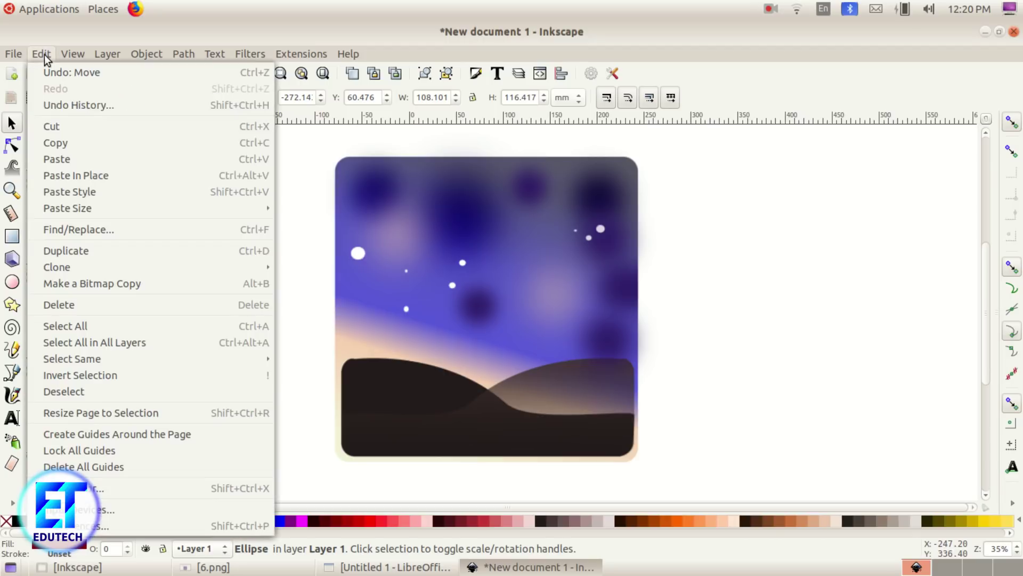
left_click(97, 250)
left_click_drag(164, 350, 146, 322)
left_click(212, 521)
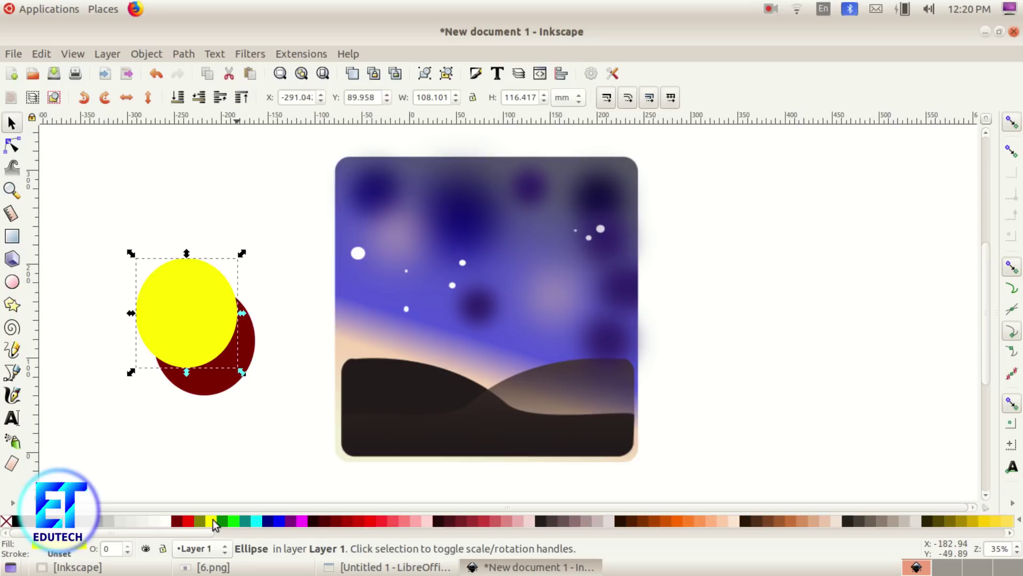
left_click(208, 567)
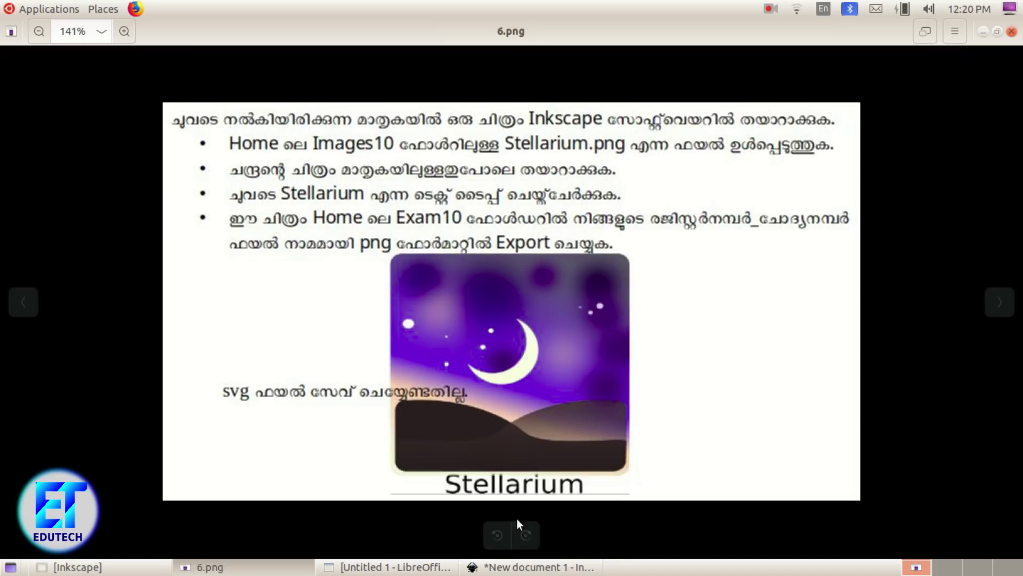
left_click(533, 567)
Step: Subtract the yellow circle from the red one with Path > Difference to form a crescent
mouse_move(206, 338)
left_mouse_down()
mouse_move(210, 353)
mouse_move(212, 344)
left_mouse_up()
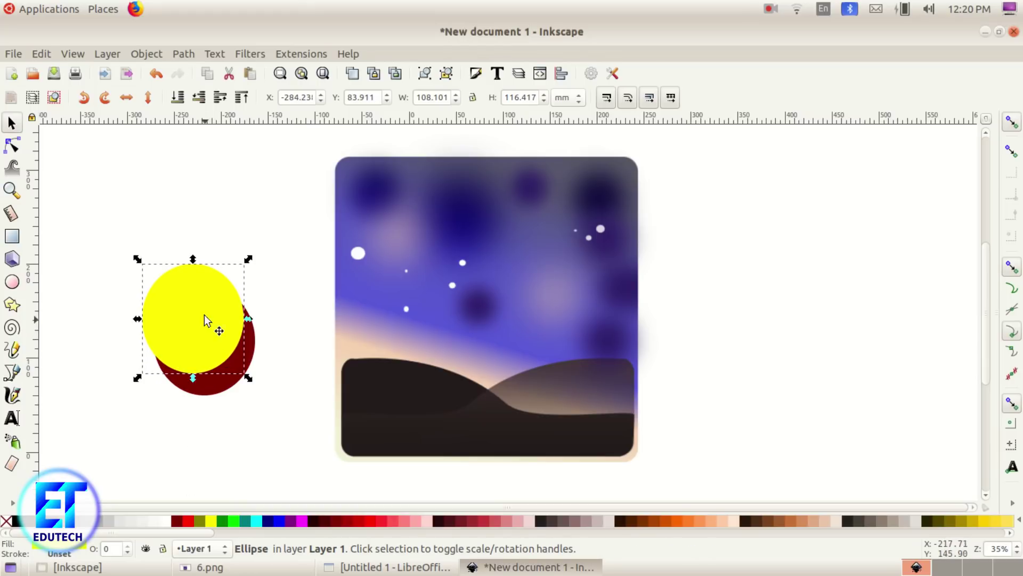
left_click(290, 397)
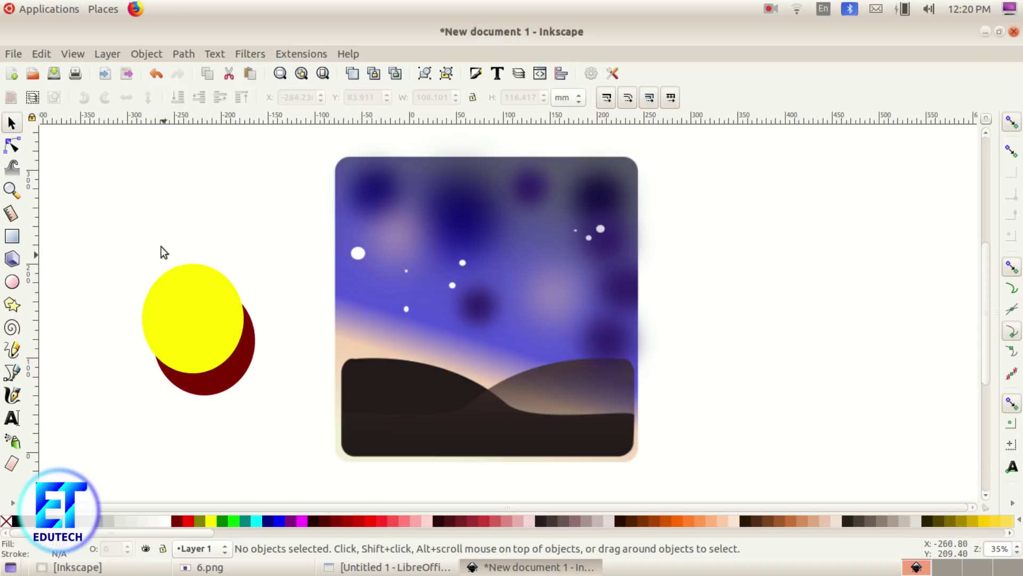
left_click(200, 331)
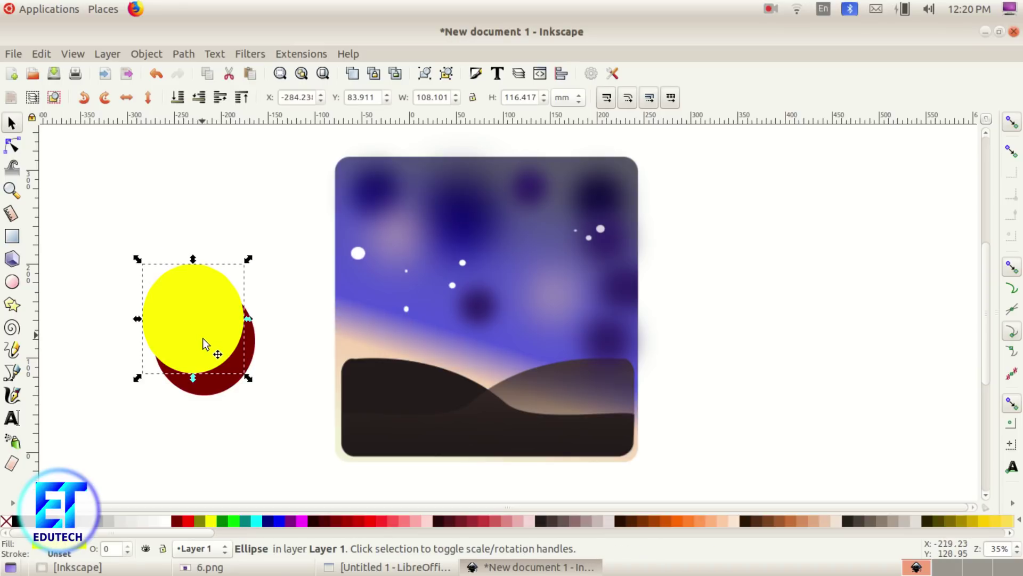
left_click(229, 385, "shift")
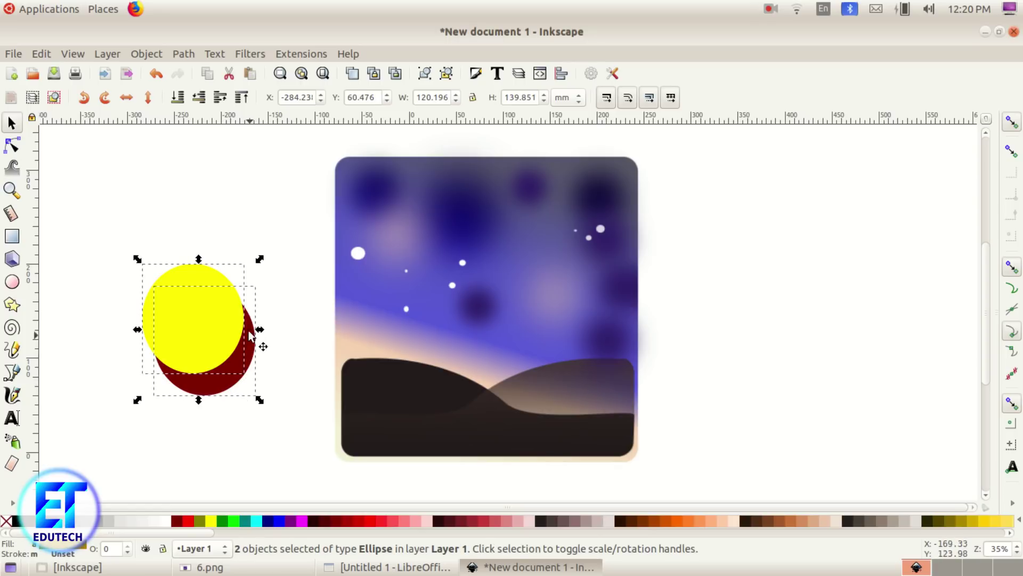
left_click(279, 329)
left_click_drag(79, 191, 299, 438)
left_click(177, 55)
left_click(211, 158)
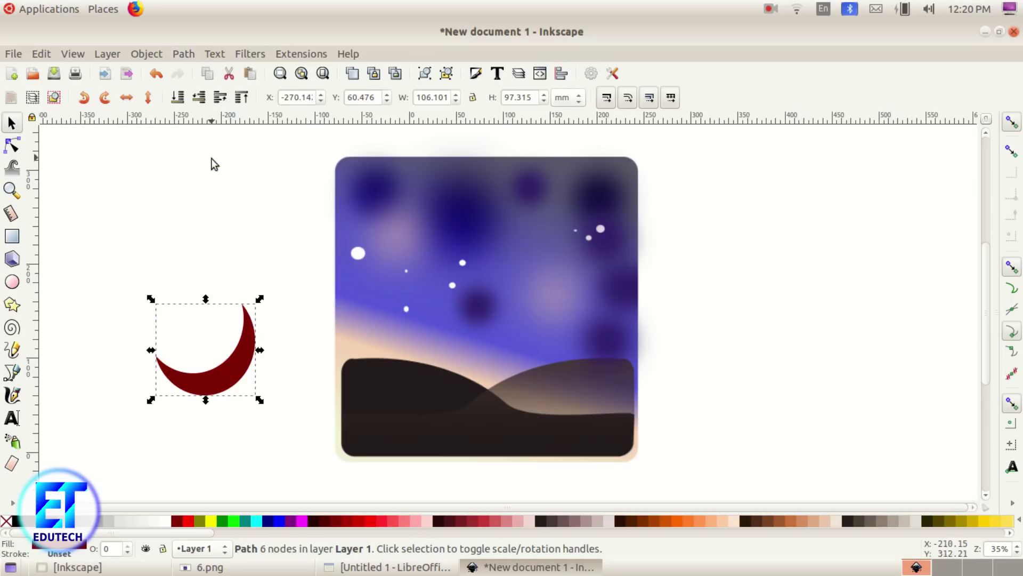
left_click_drag(250, 374, 268, 328)
Step: Move the crescent into the sky, fill it white, and nudge it slightly left
left_click(219, 568)
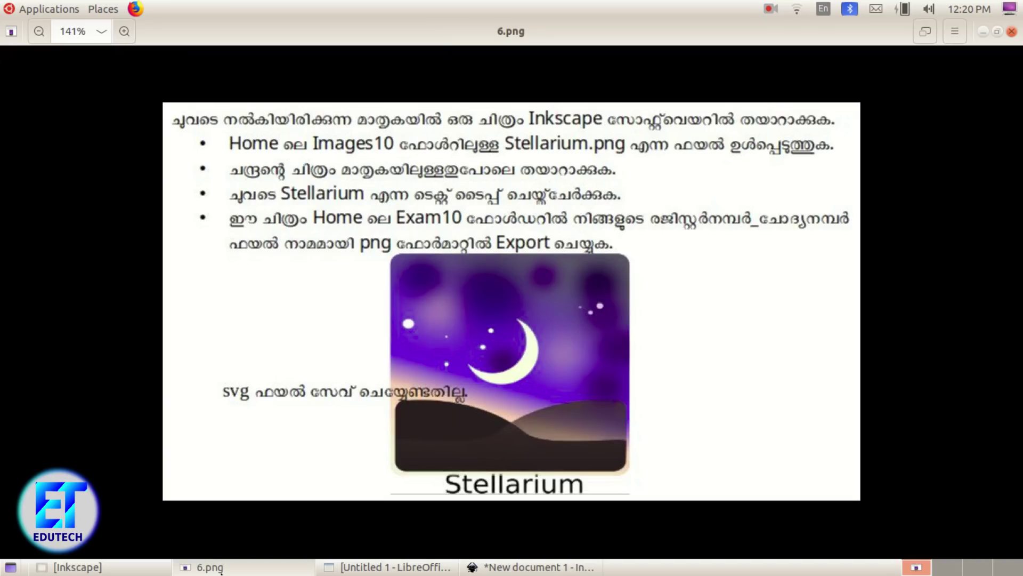
left_click(222, 569)
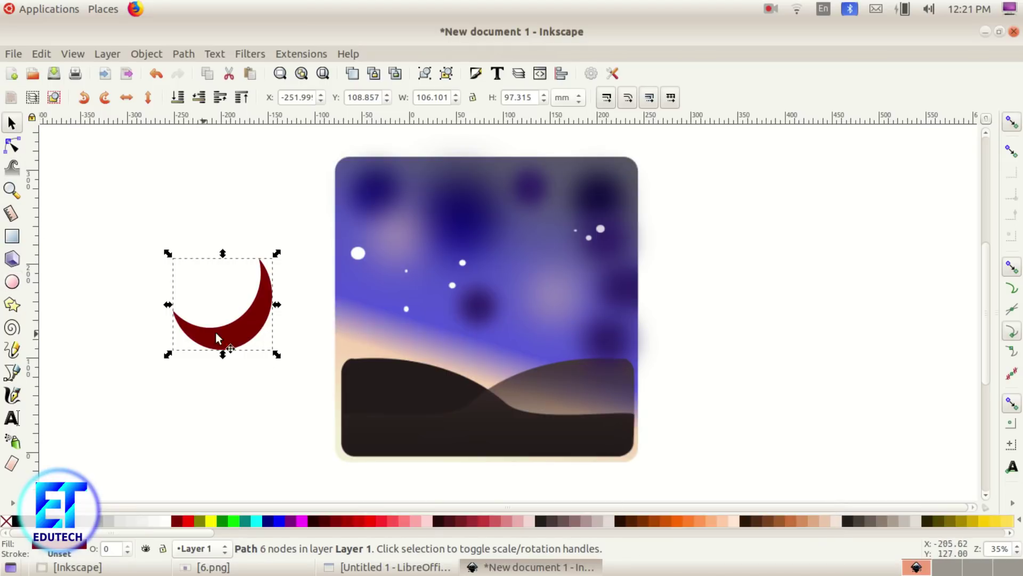
left_click_drag(248, 334, 548, 311)
left_click(169, 523)
left_click(239, 569)
left_click(239, 570)
left_click_drag(535, 311, 473, 309)
left_click(648, 321)
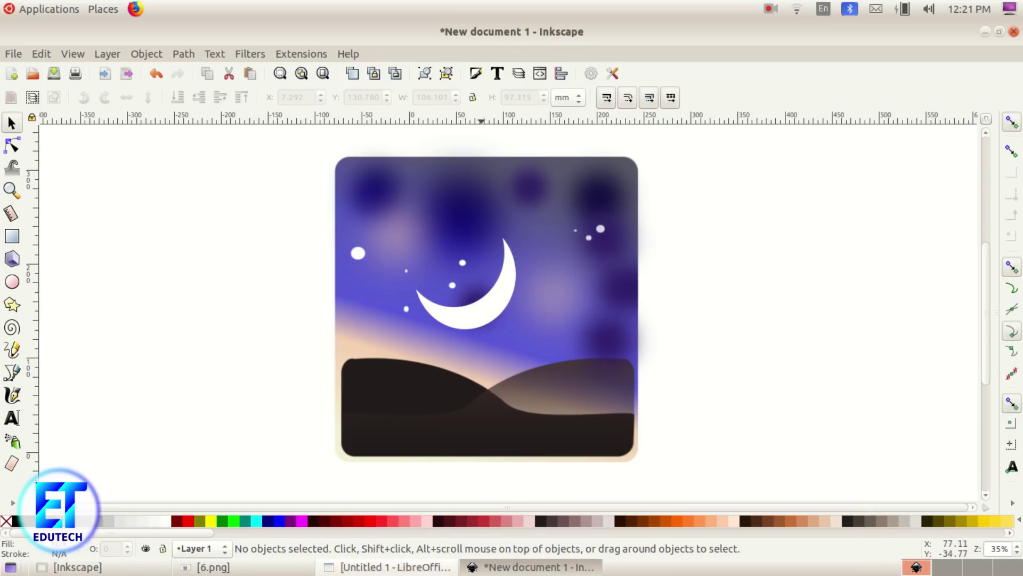
left_click(276, 569)
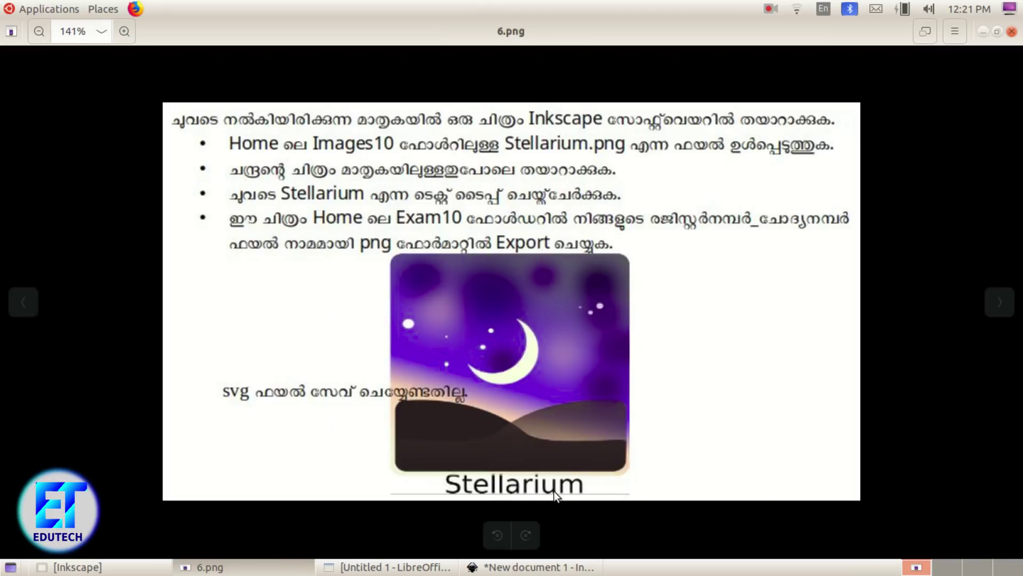
left_click(533, 566)
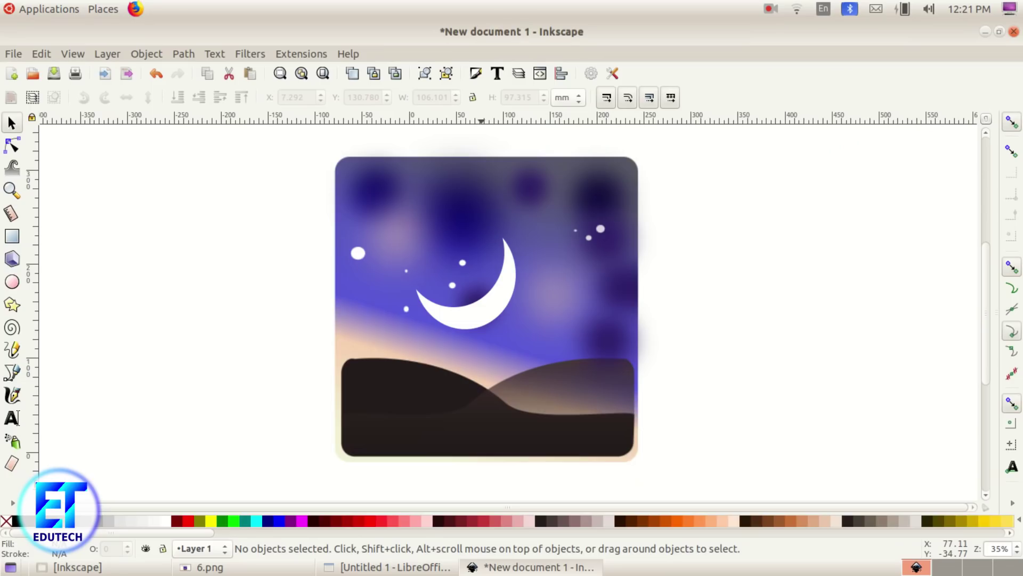
Step: Type the text 'Stellarium' and set its font style to Bold
left_click(7, 420)
left_click(85, 400)
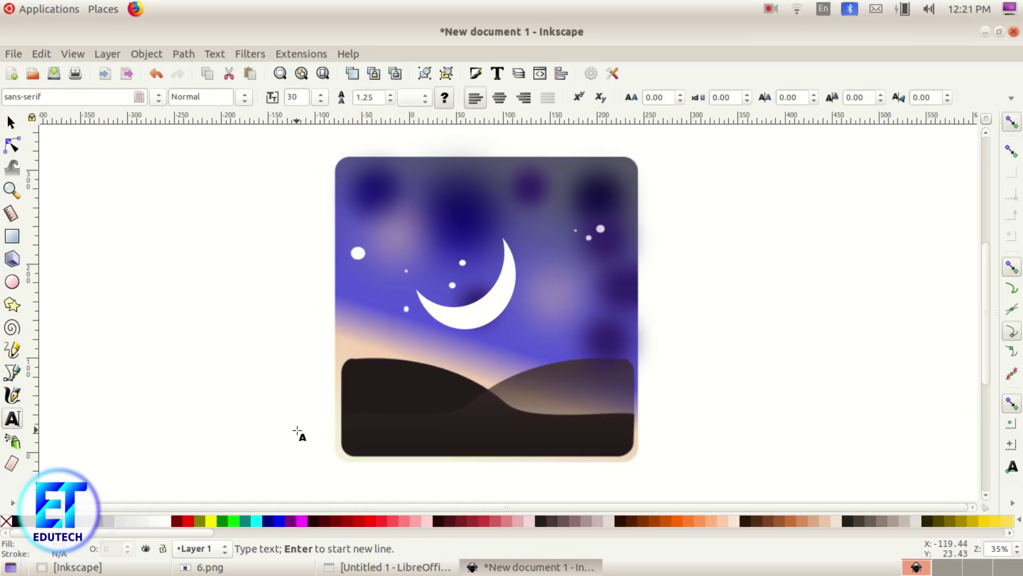
type("St")
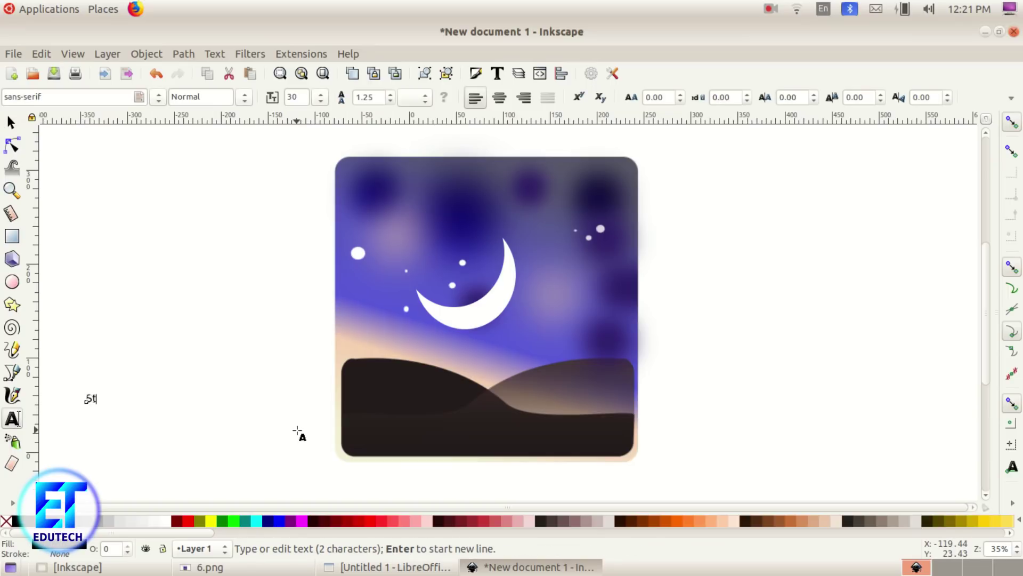
type("ellarium")
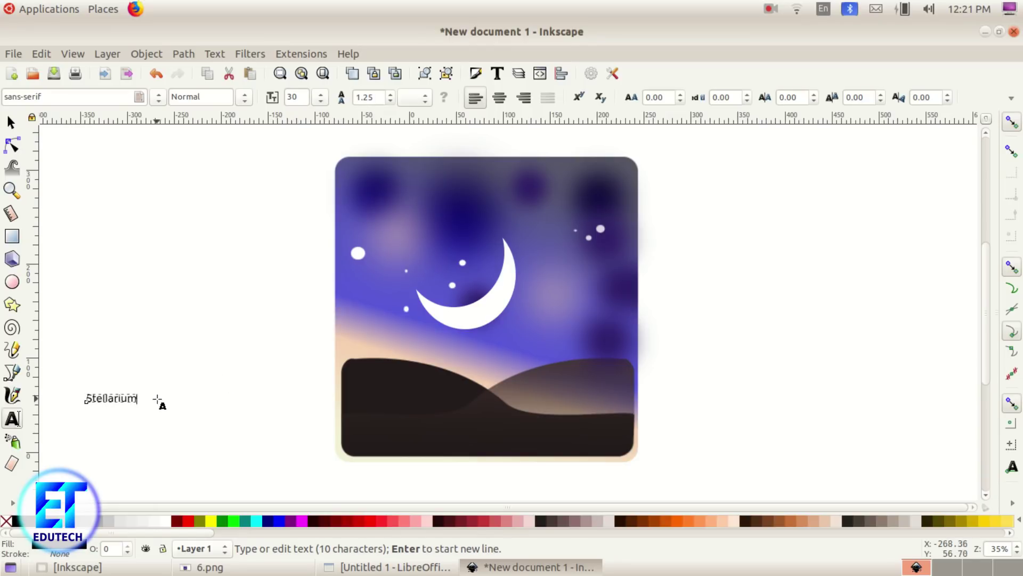
left_click_drag(135, 397, 83, 398)
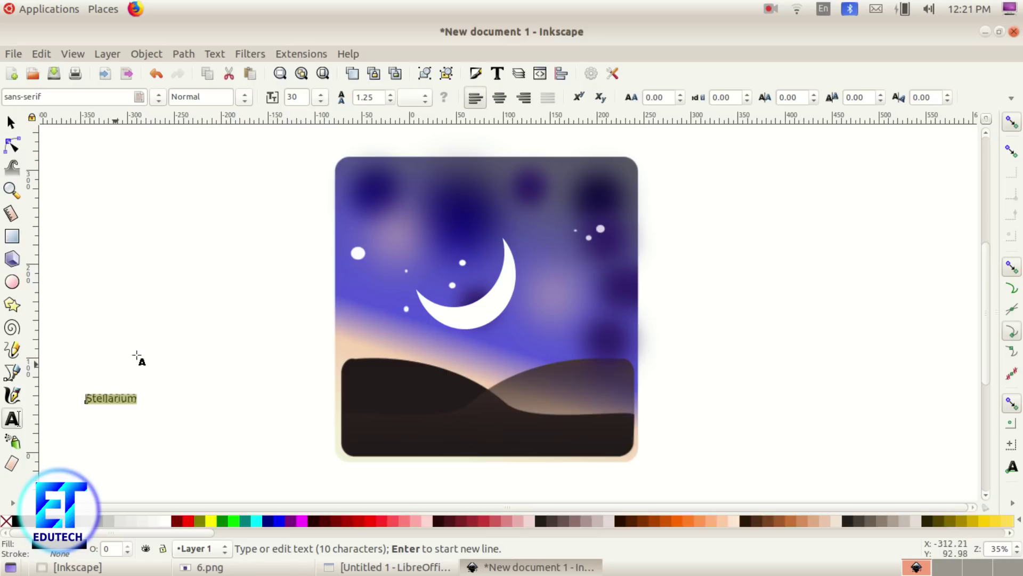
left_click(245, 97)
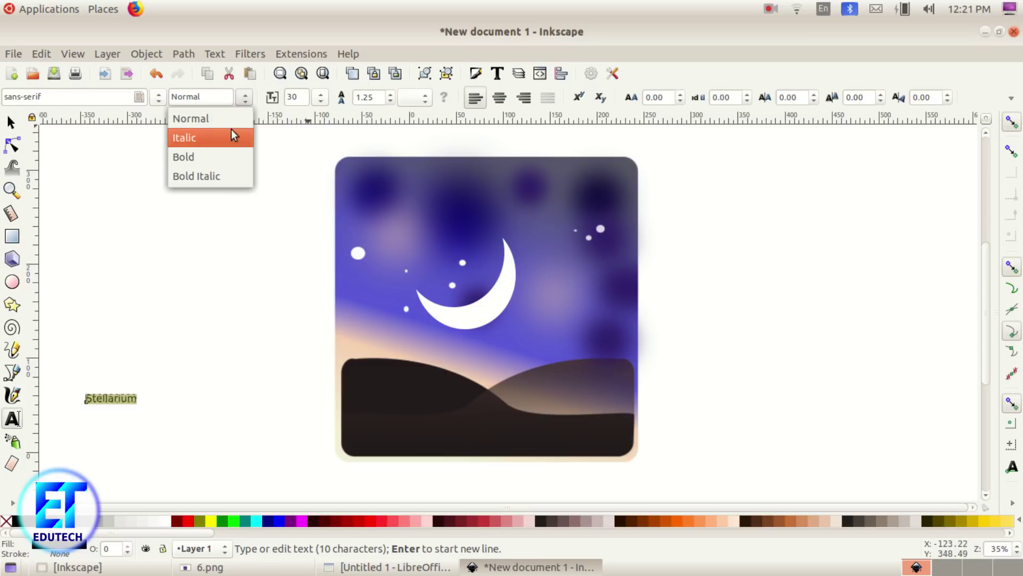
left_click(213, 155)
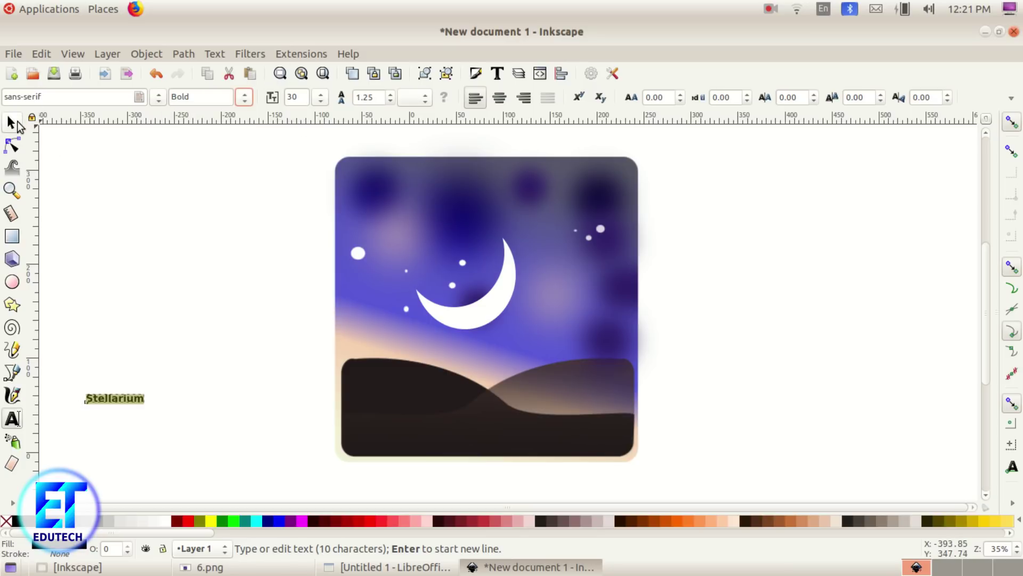
Step: Move the Stellarium caption to sit just below the sky image
left_click(12, 122)
left_click_drag(111, 389, 322, 431)
left_click_drag(243, 423, 465, 493)
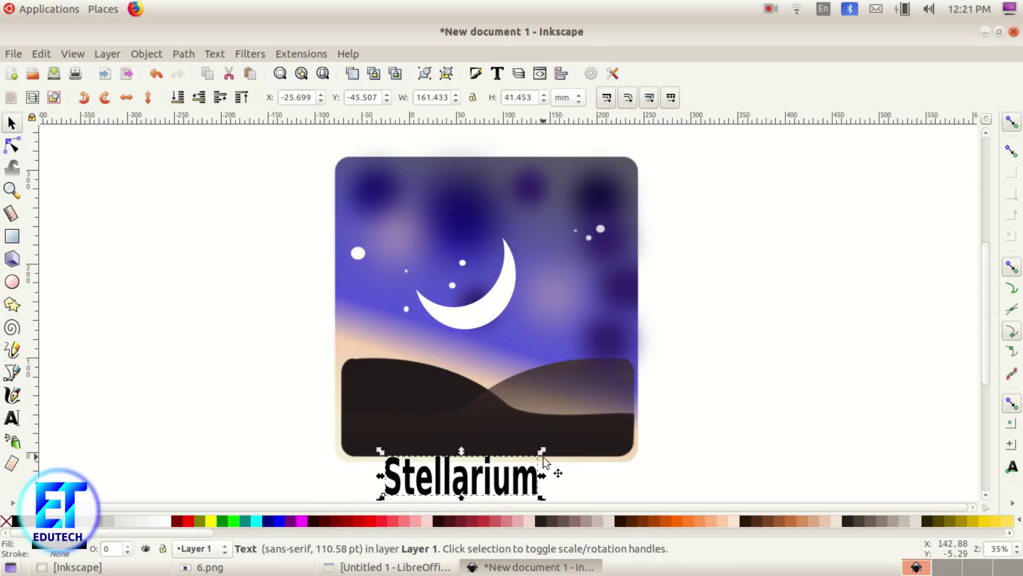
Step: Change the Stellarium caption's font style from Bold to Normal
left_click(504, 344)
left_click(210, 568)
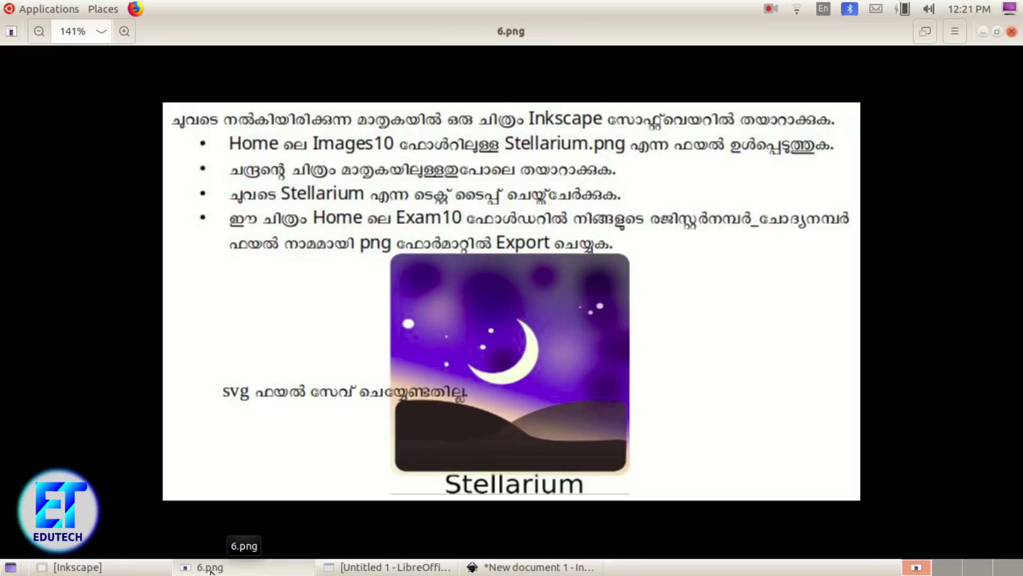
left_click(210, 568)
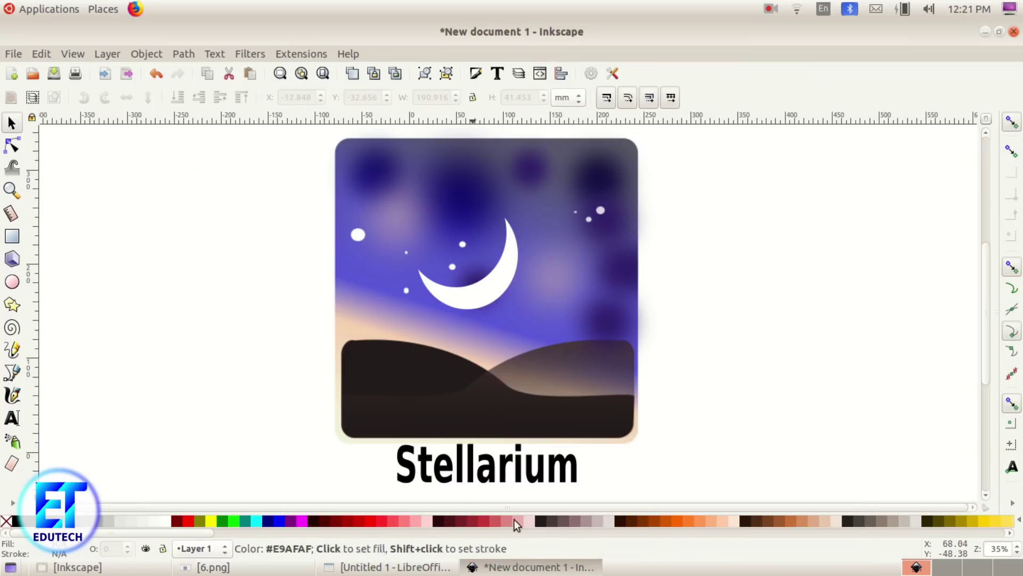
left_click(507, 478)
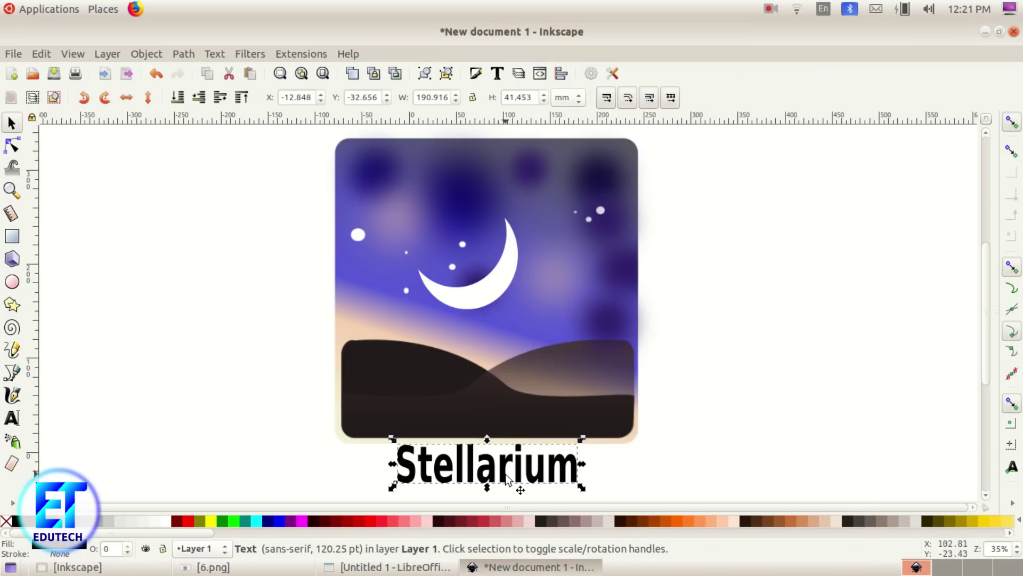
double_click(506, 477)
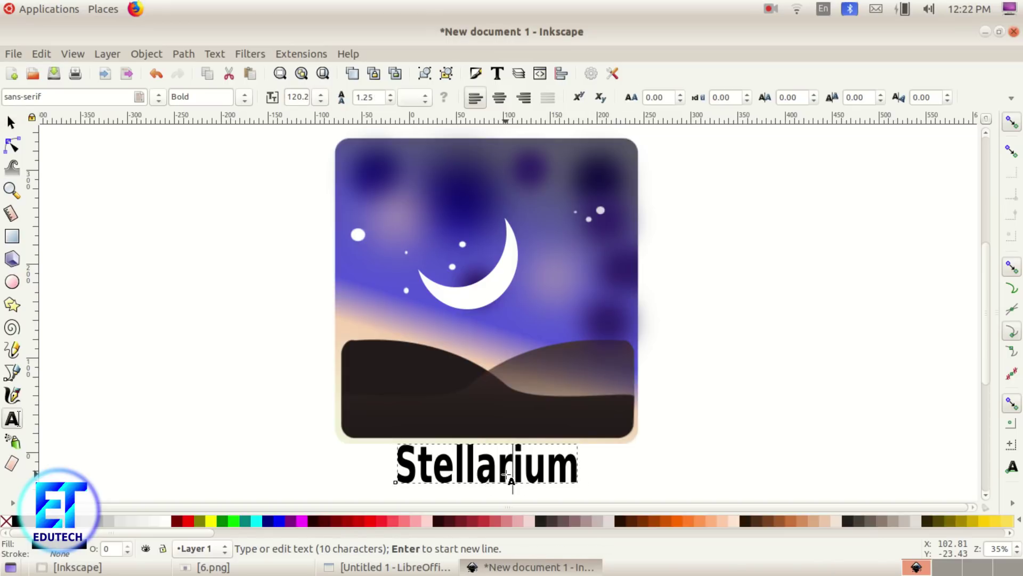
left_click_drag(578, 469, 387, 467)
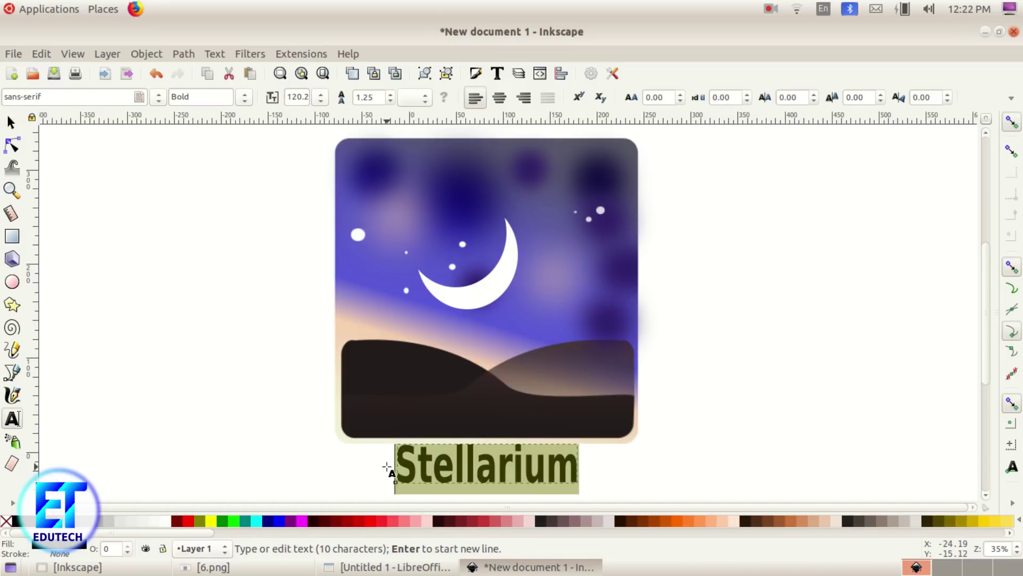
left_click(244, 98)
left_click(219, 118)
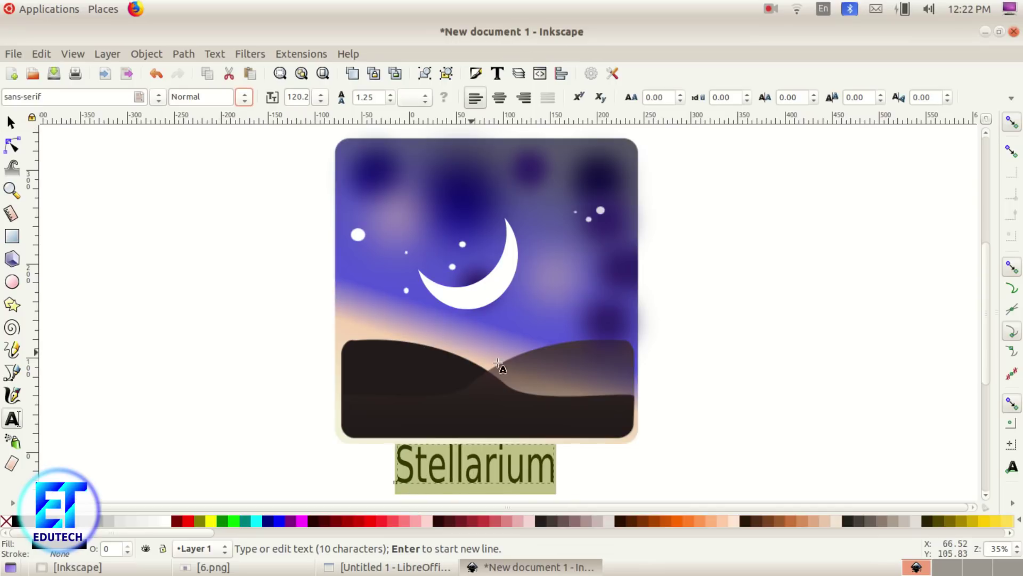
left_click(785, 449)
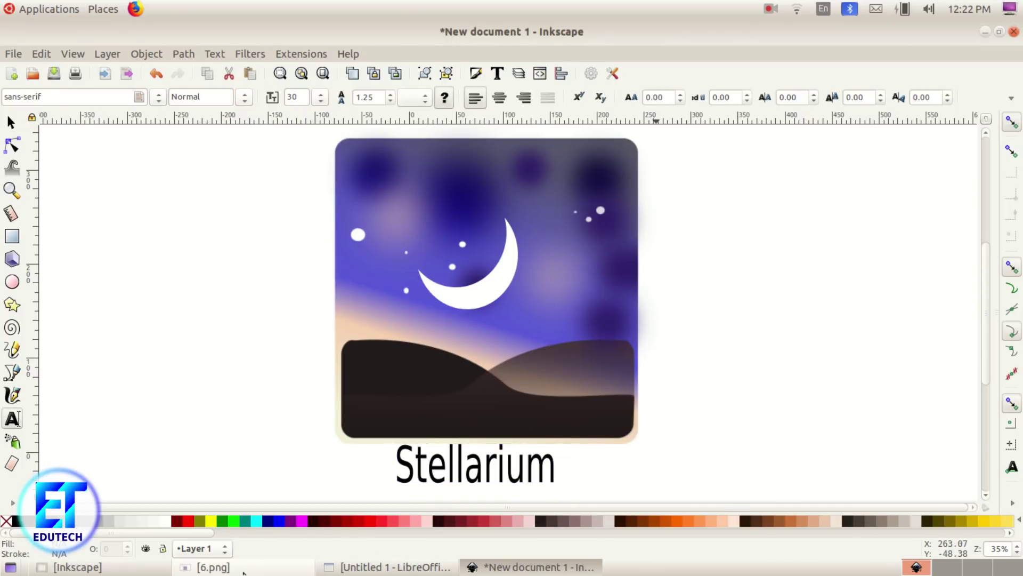
Step: Stretch the caption to about 200 mm wide beneath the sky image
left_click(243, 571)
left_click(243, 567)
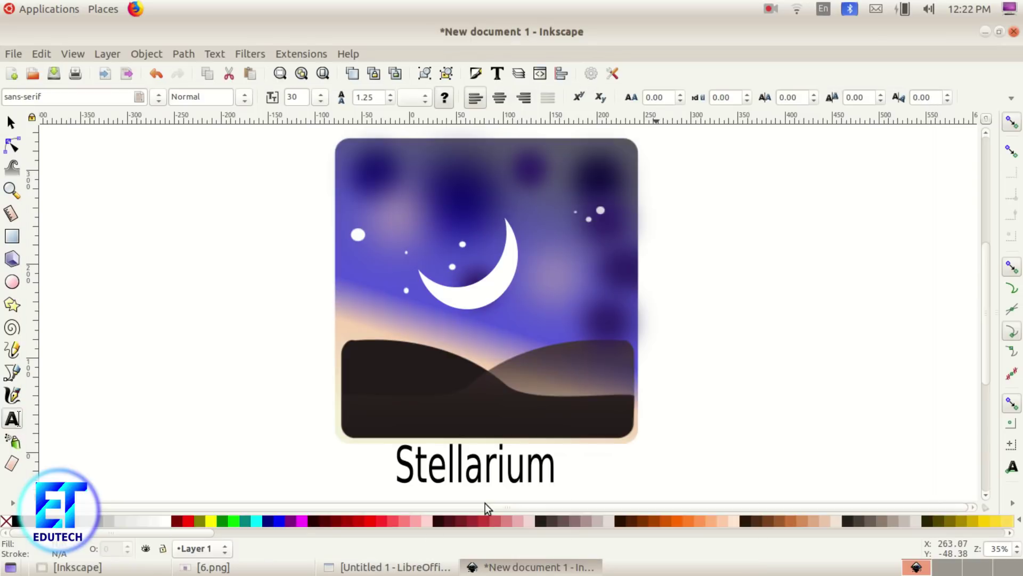
left_click(7, 126)
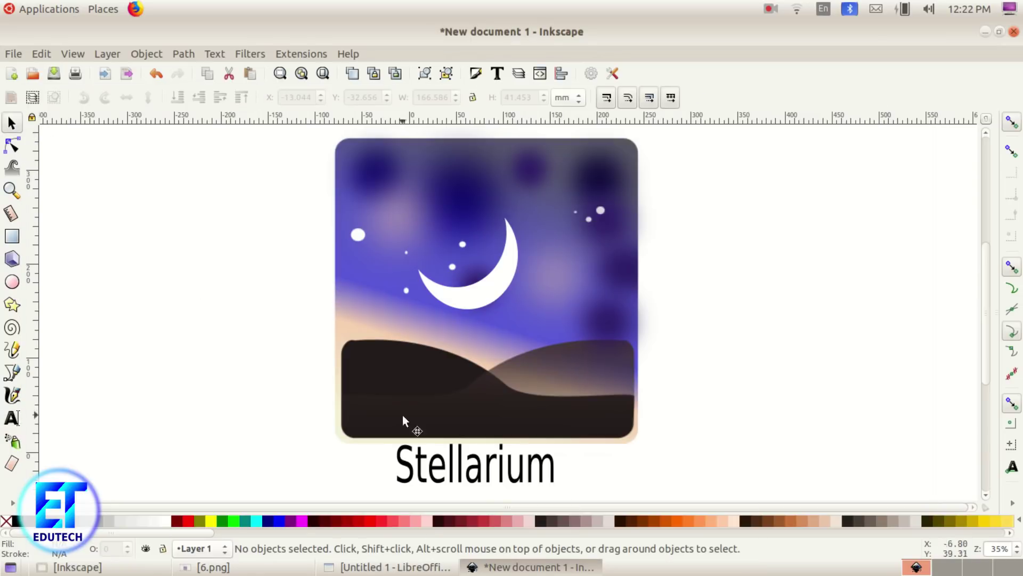
left_click(503, 455)
left_click_drag(556, 468, 589, 465)
left_click(729, 459)
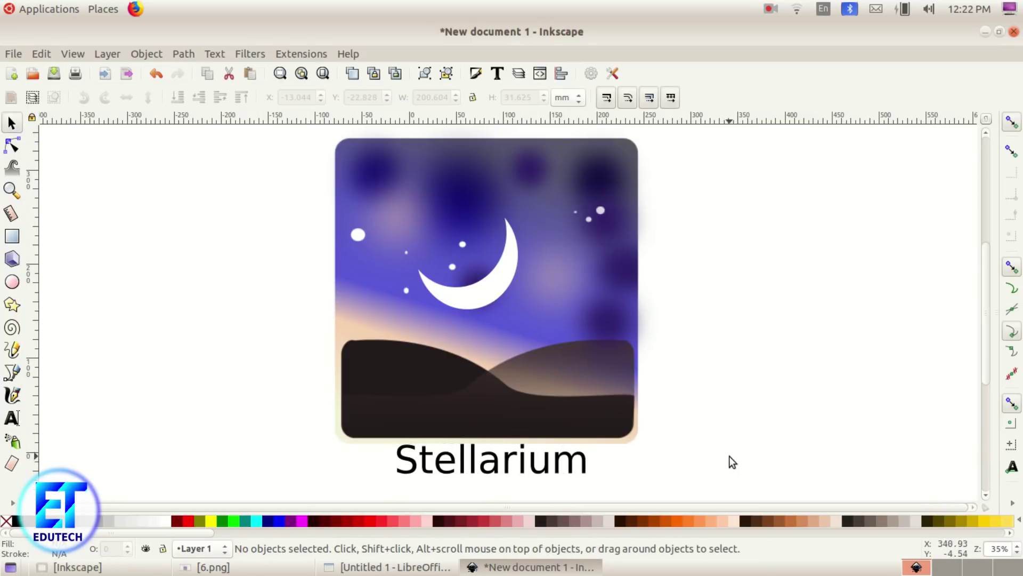
left_click(211, 567)
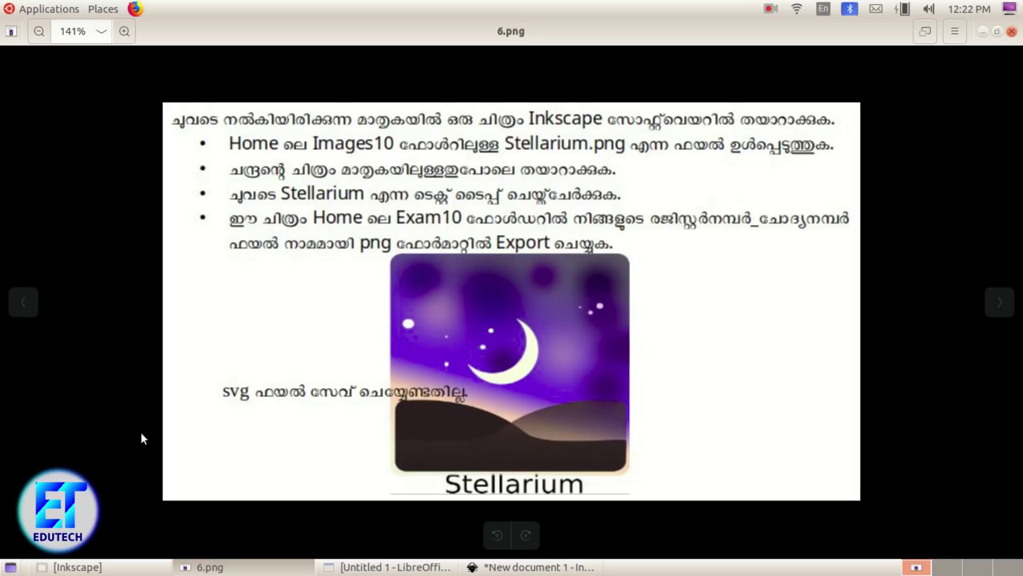
Step: Select the caption, moon and sky image together and group them with Object > Group
left_click(527, 566)
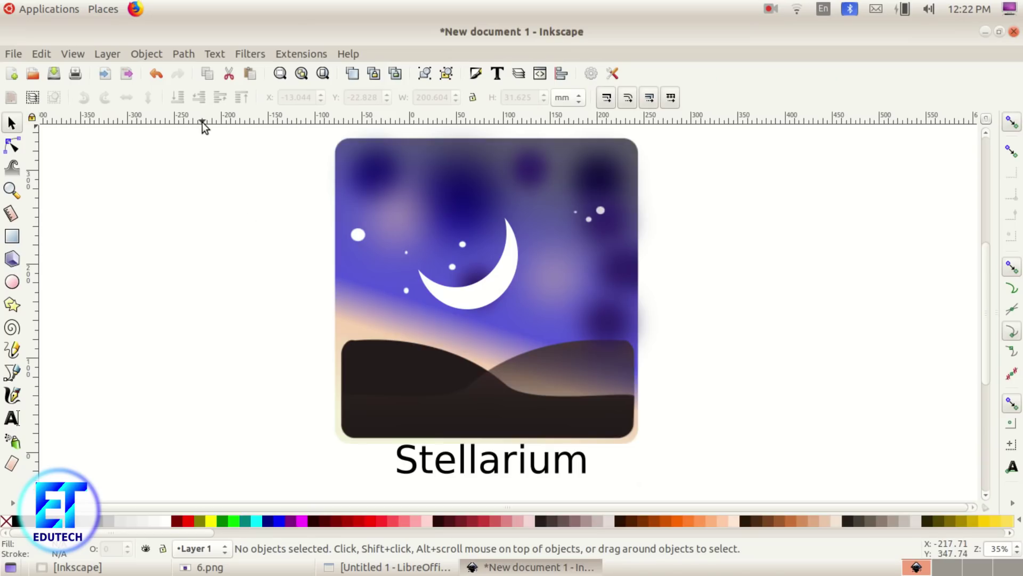
left_click_drag(728, 482, 261, 133)
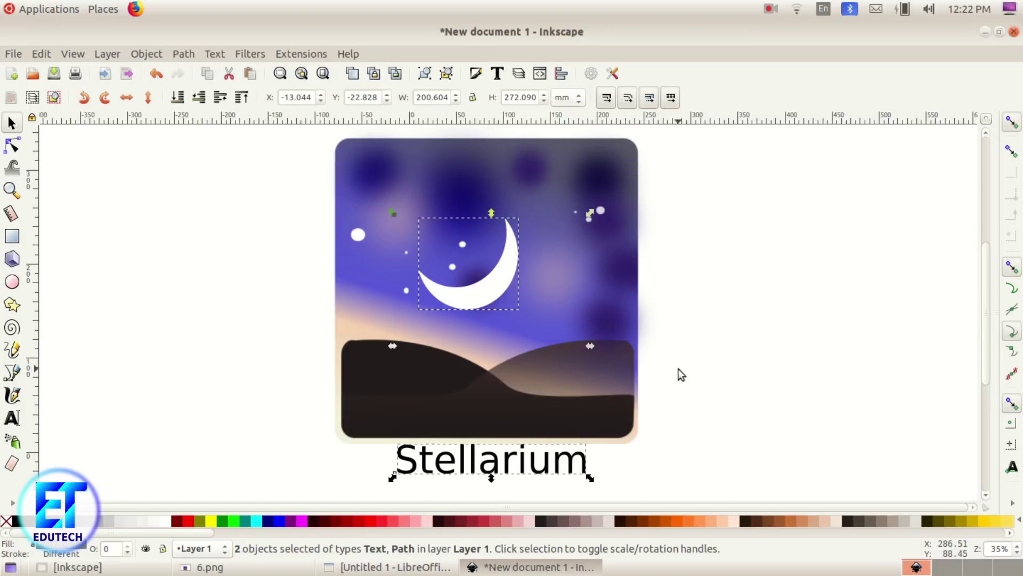
key("shift")
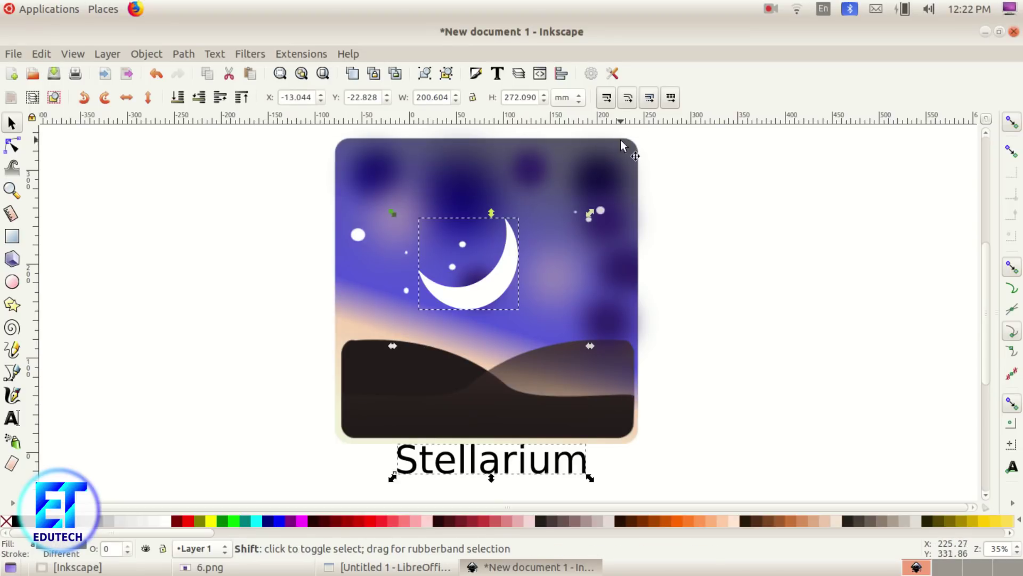
left_click(623, 148, "shift")
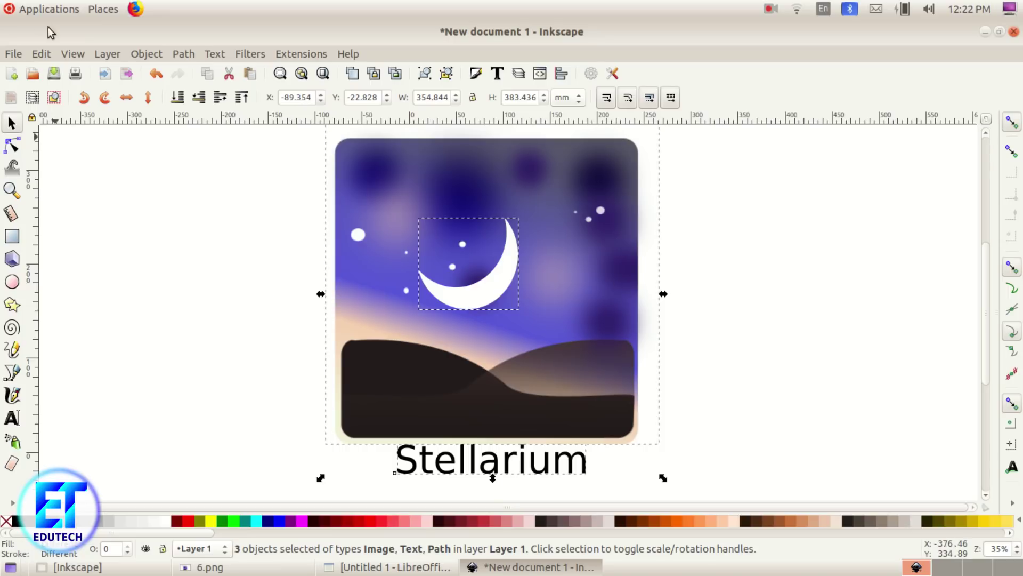
left_click(133, 53)
left_click(154, 161)
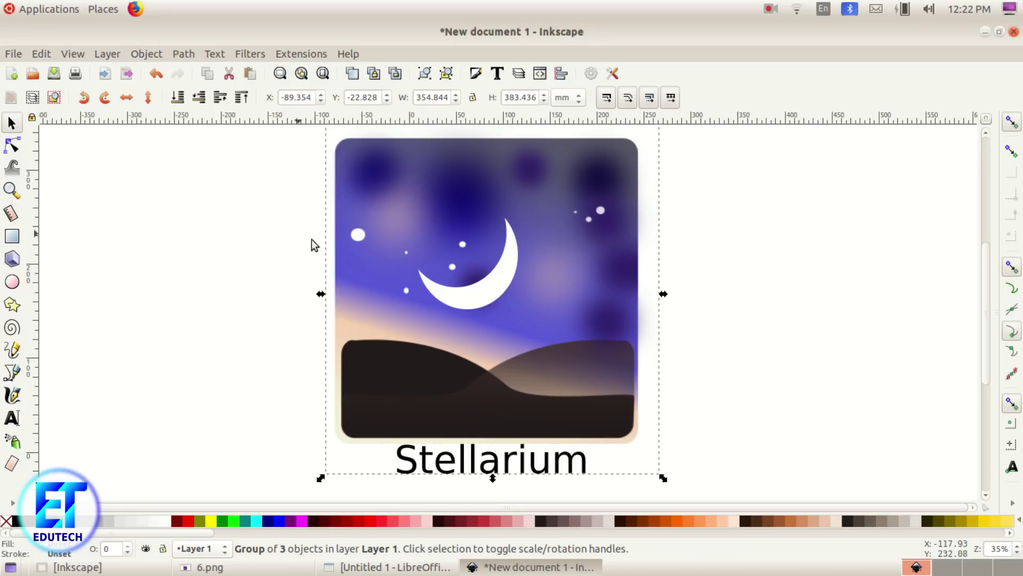
mouse_move(453, 335)
left_mouse_down()
mouse_move(491, 334)
mouse_move(459, 342)
left_mouse_up()
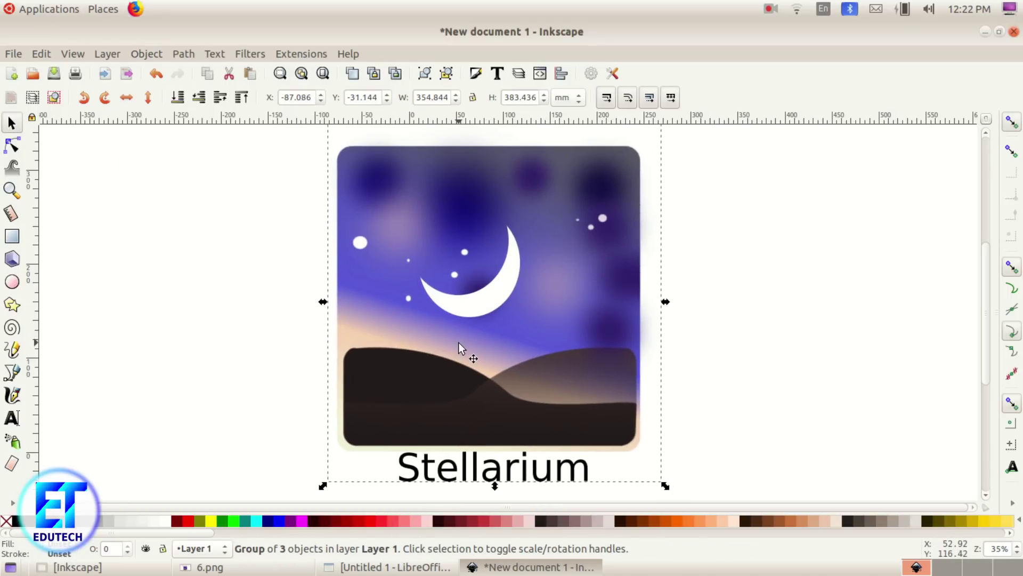
left_click(805, 377)
left_click(598, 345)
Step: Export the selected group as 990123_1.png into the Exam10 folder at 96 dpi
left_click(13, 53)
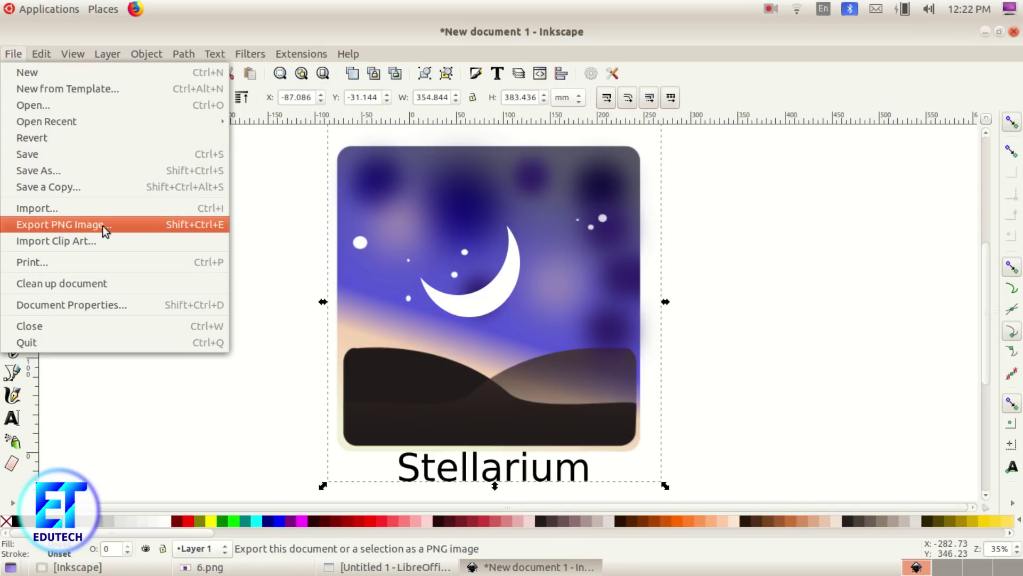
left_click(165, 227)
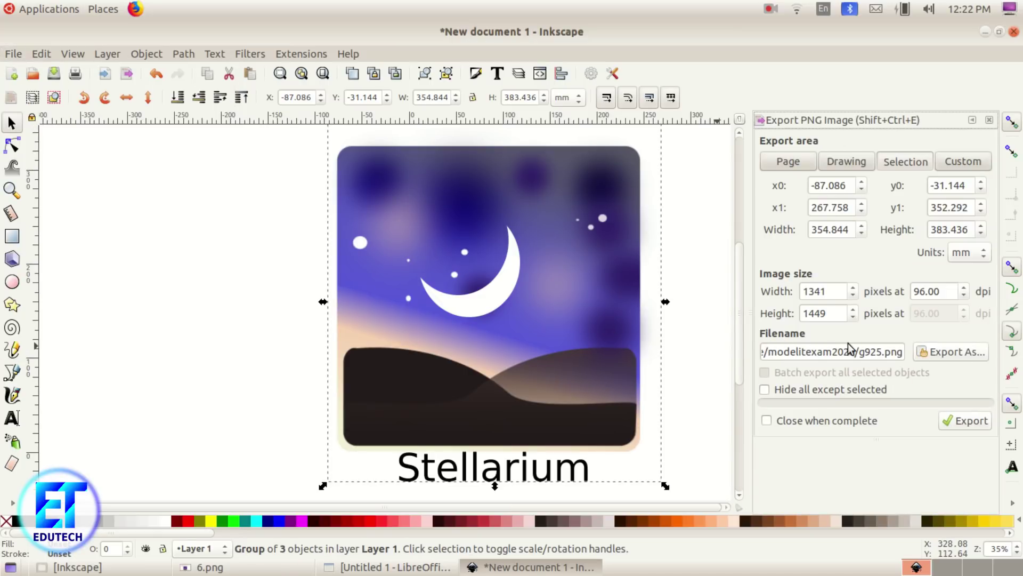
left_click(951, 354)
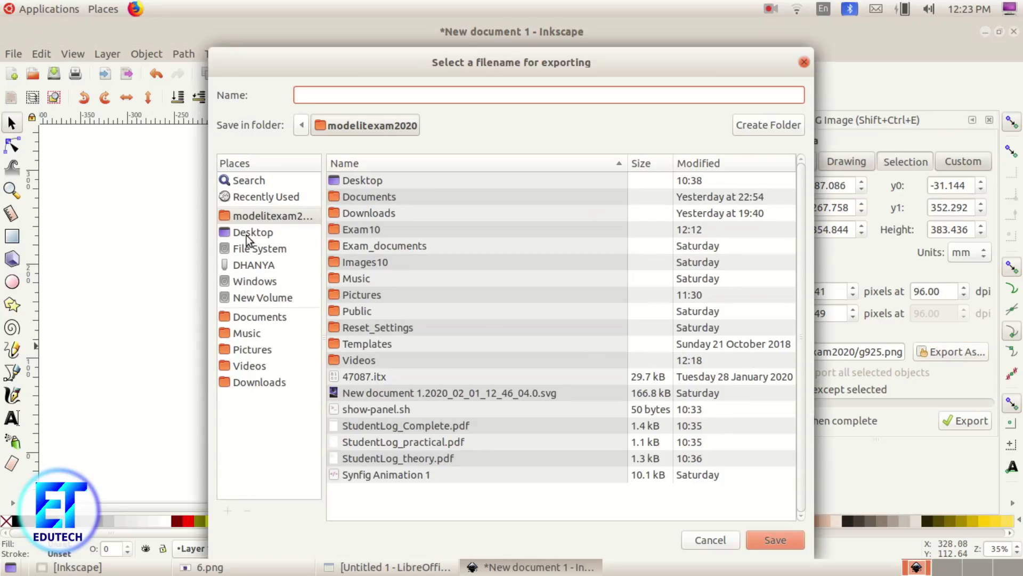
left_click(247, 215)
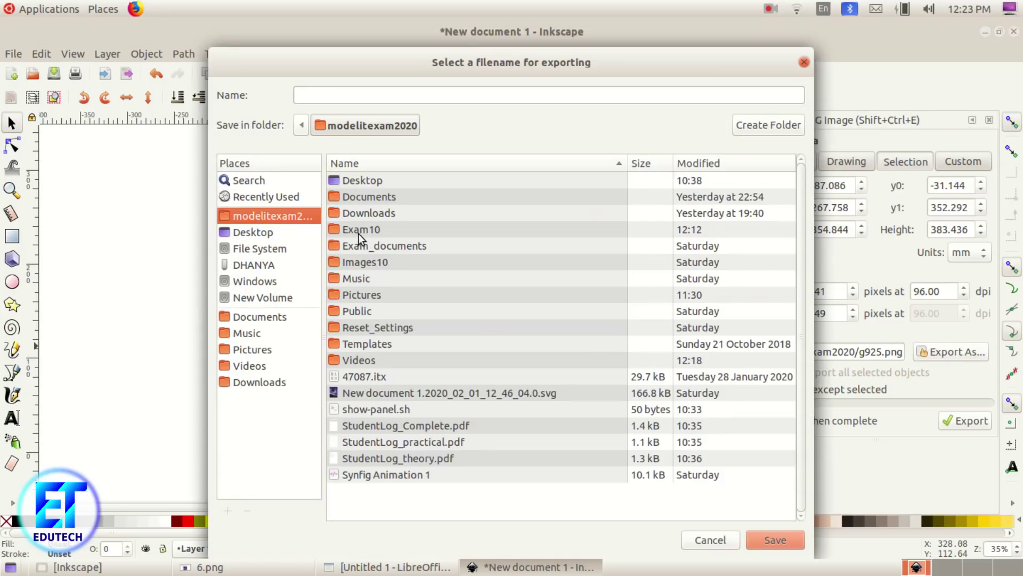
double_click(358, 233)
left_click(349, 93)
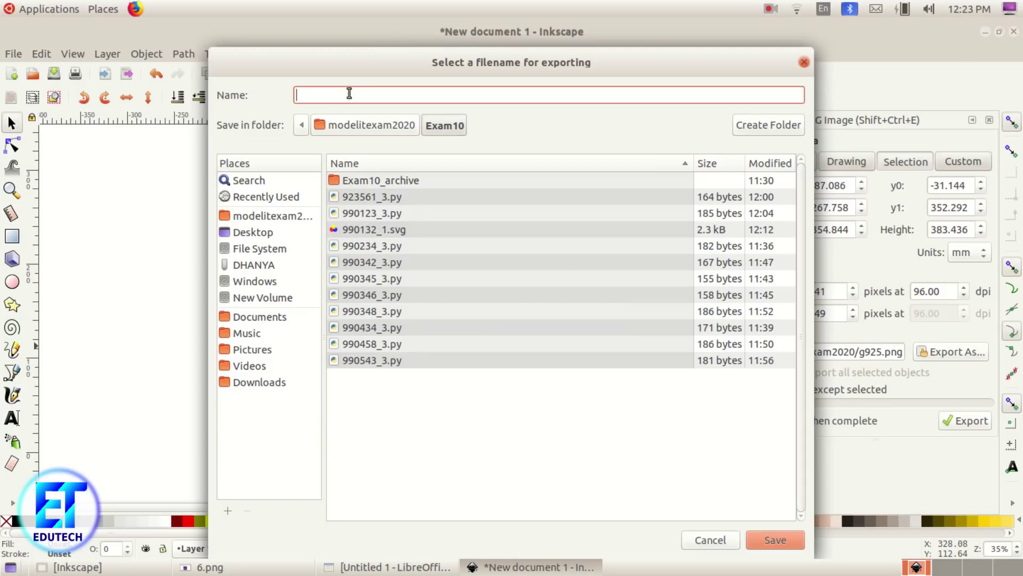
type("990123")
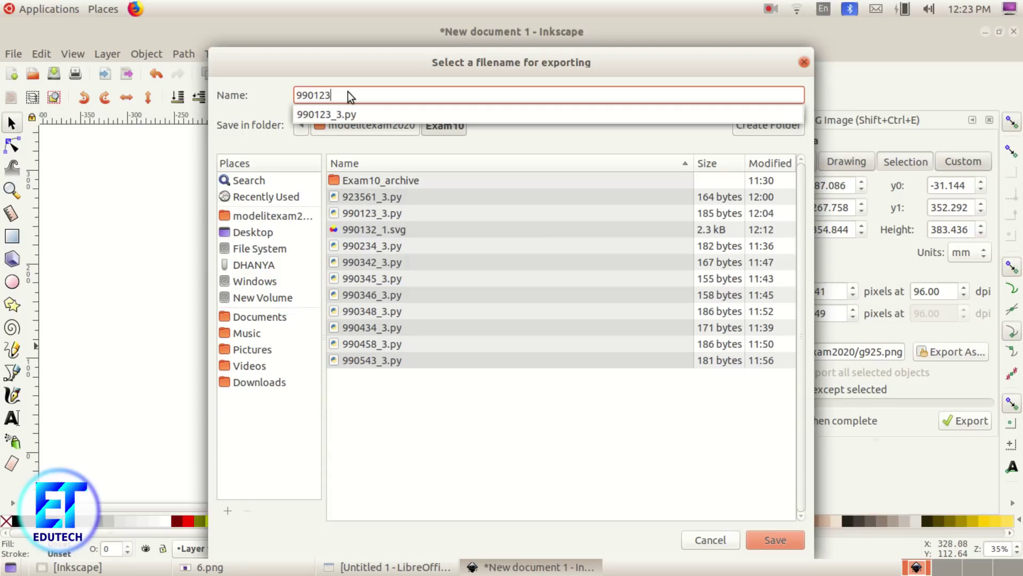
type("_1")
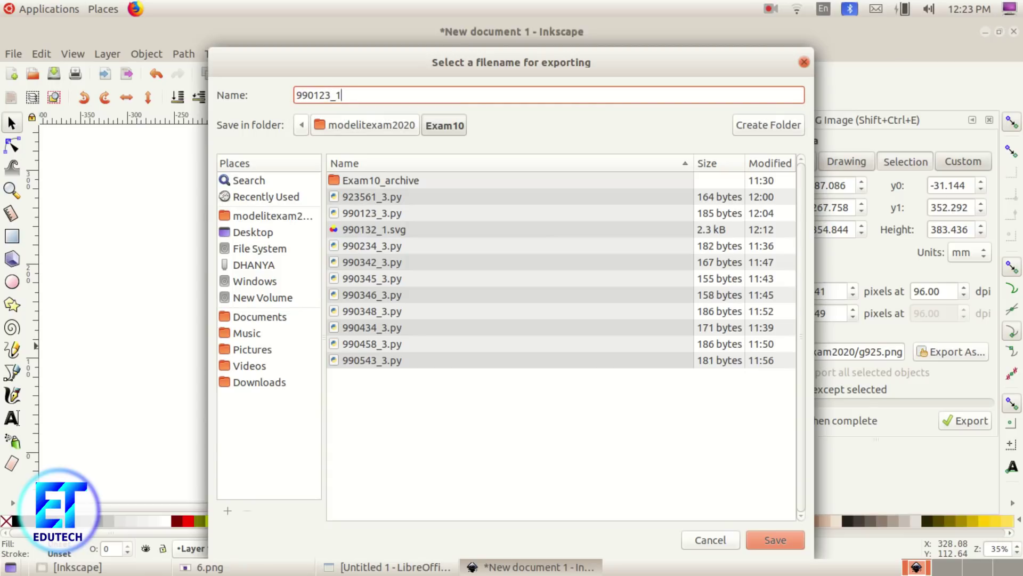
left_click(763, 539)
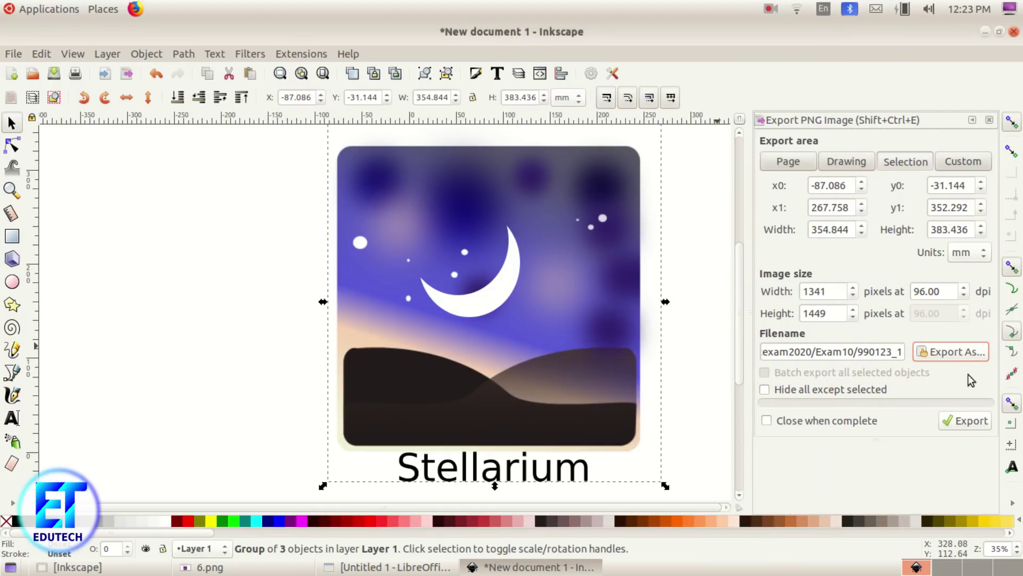
left_click(969, 424)
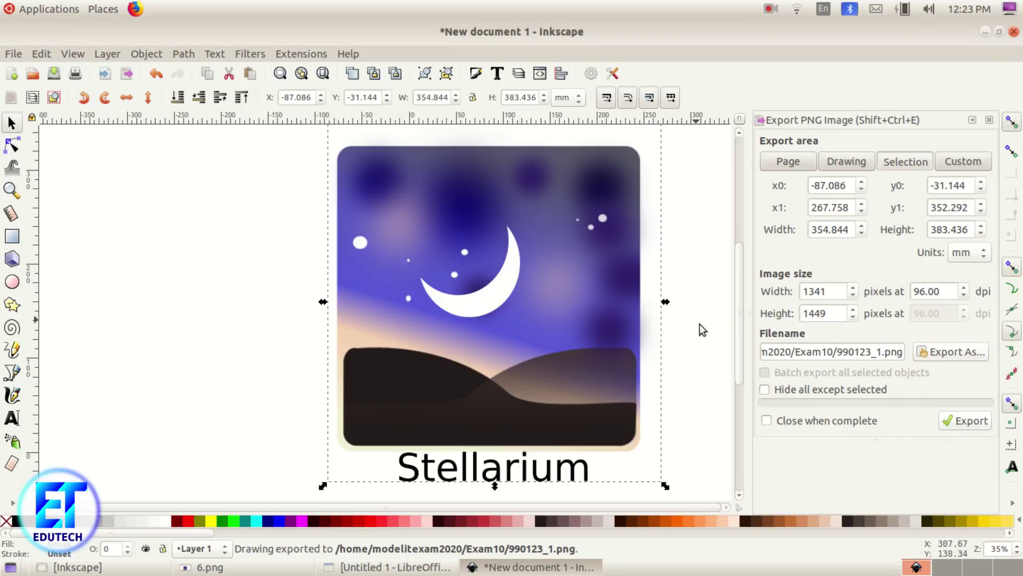
Step: Close the export panel and open 990123_1.png from Home > Exam10 to preview it
left_click(989, 121)
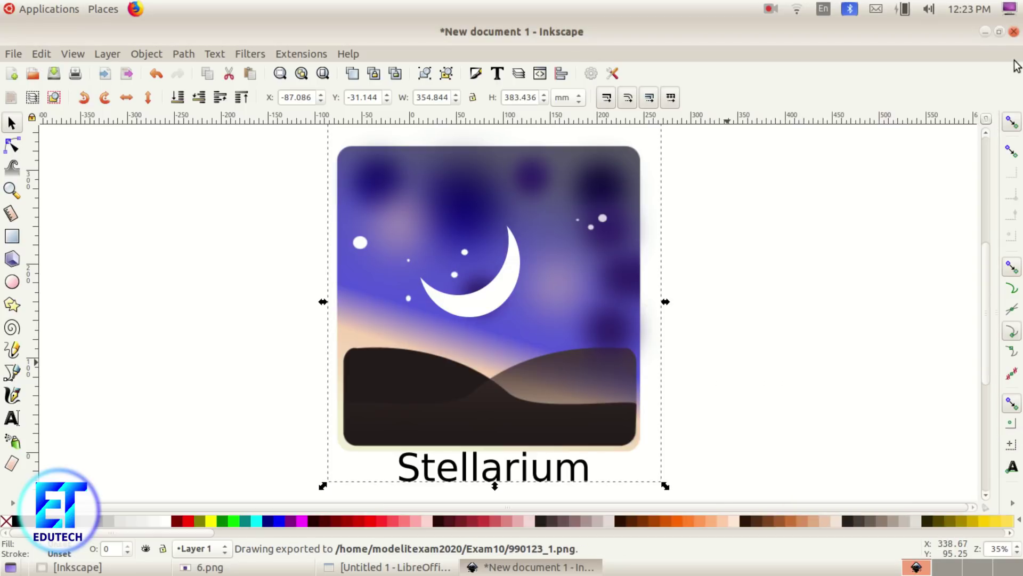
left_click(984, 33)
left_click(982, 34)
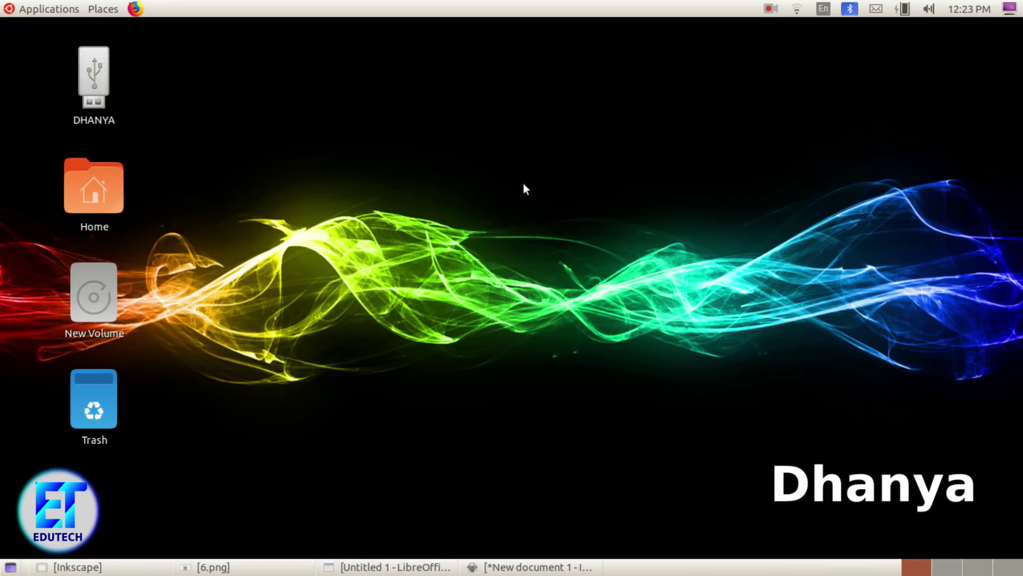
double_click(85, 180)
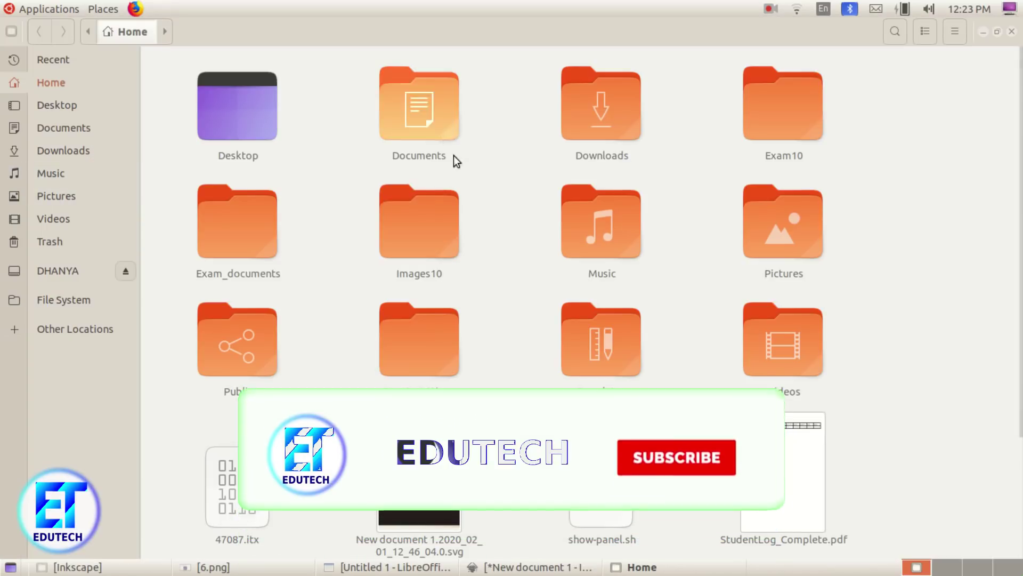
double_click(809, 128)
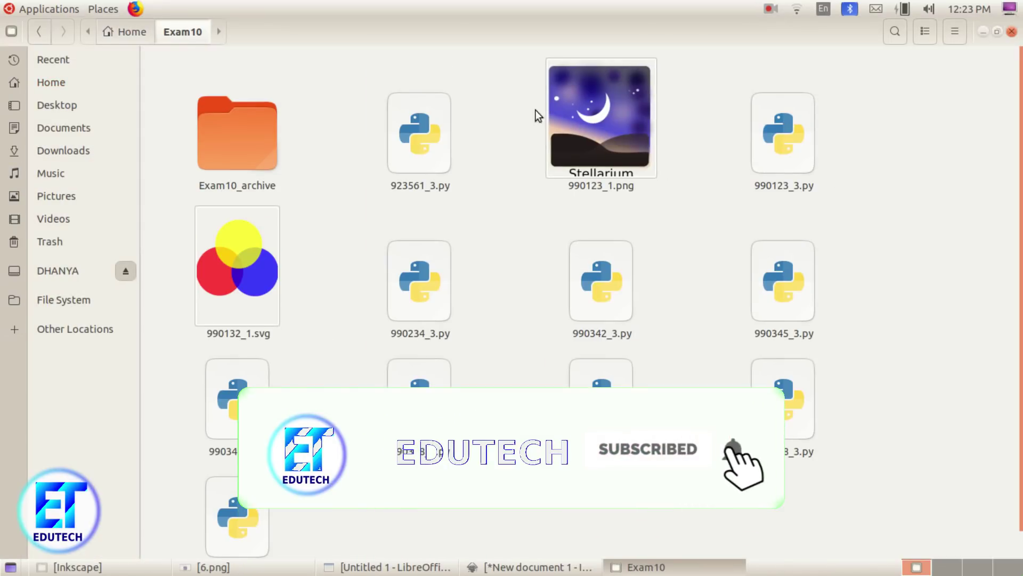
double_click(593, 114)
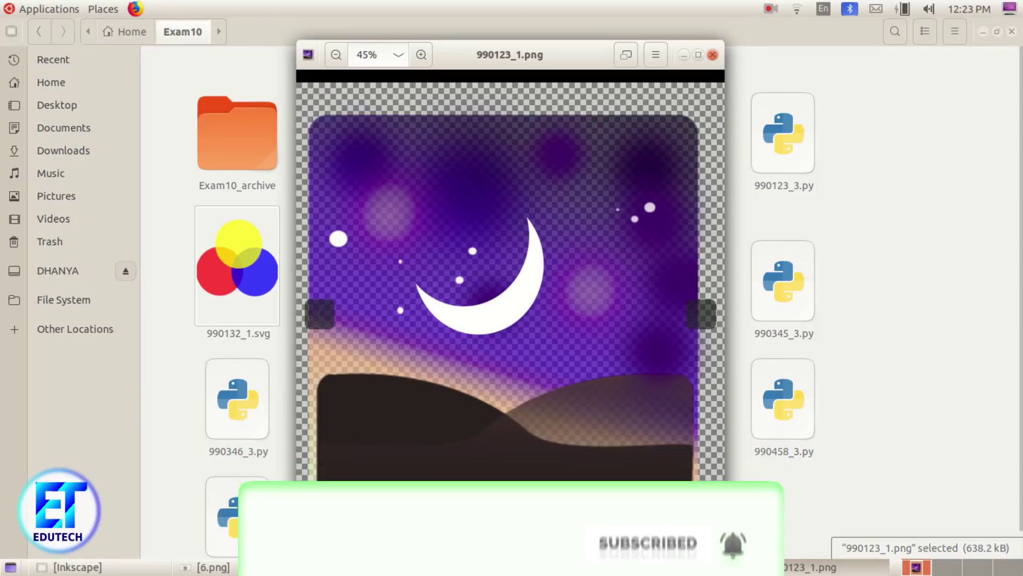